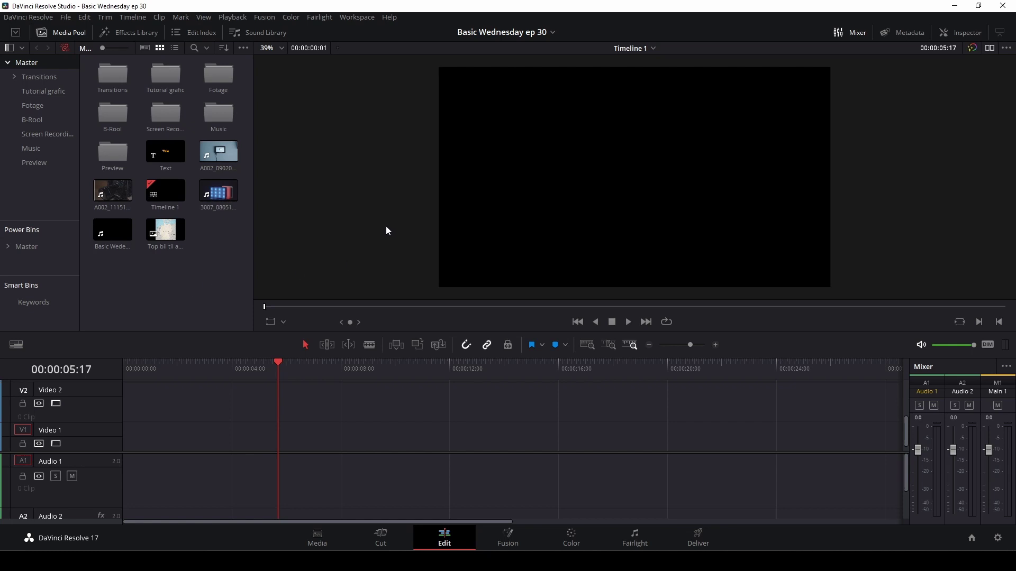
Place the Germany map image at the start of Video 1 and trim it to end at 00:00:06:01.
mouse_move(165, 229)
mouse_down()
mouse_move(149, 458)
mouse_move(128, 452)
mouse_up()
click(172, 367)
key(Home)
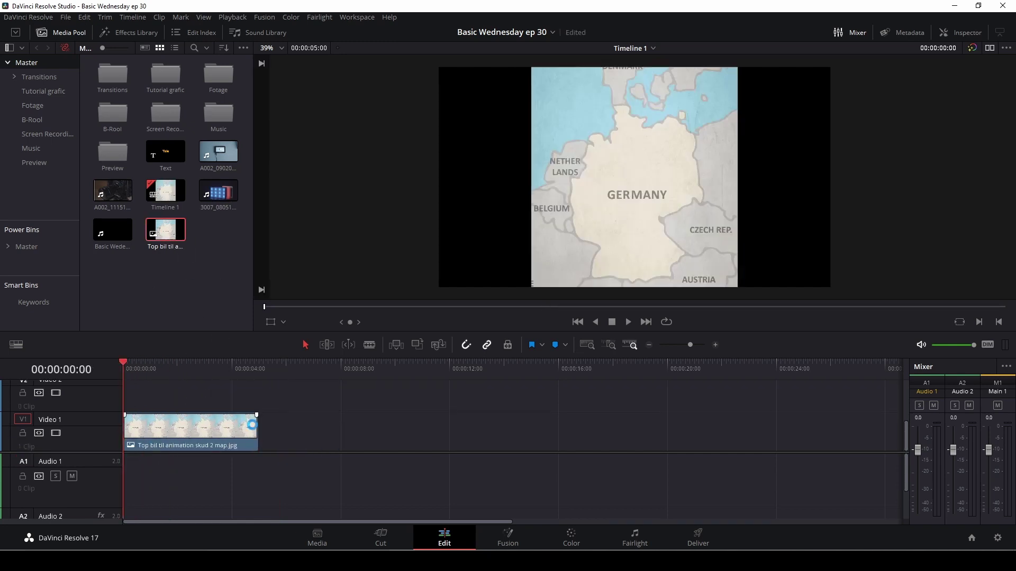
drag(257, 426, 328, 426)
mouse_move(309, 374)
mouse_down()
mouse_move(279, 376)
mouse_move(288, 378)
mouse_up()
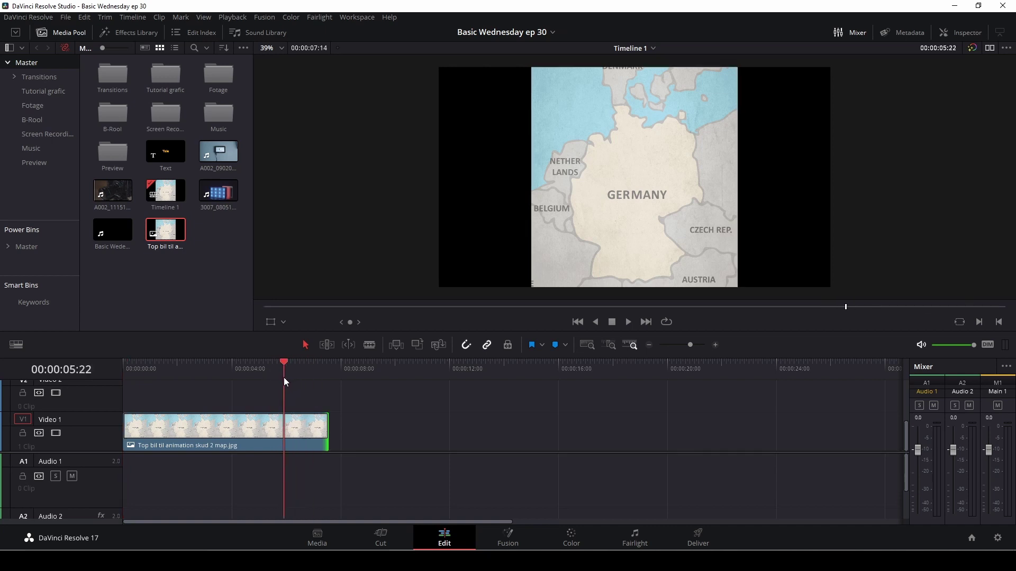
drag(326, 426, 286, 426)
drag(284, 368, 123, 368)
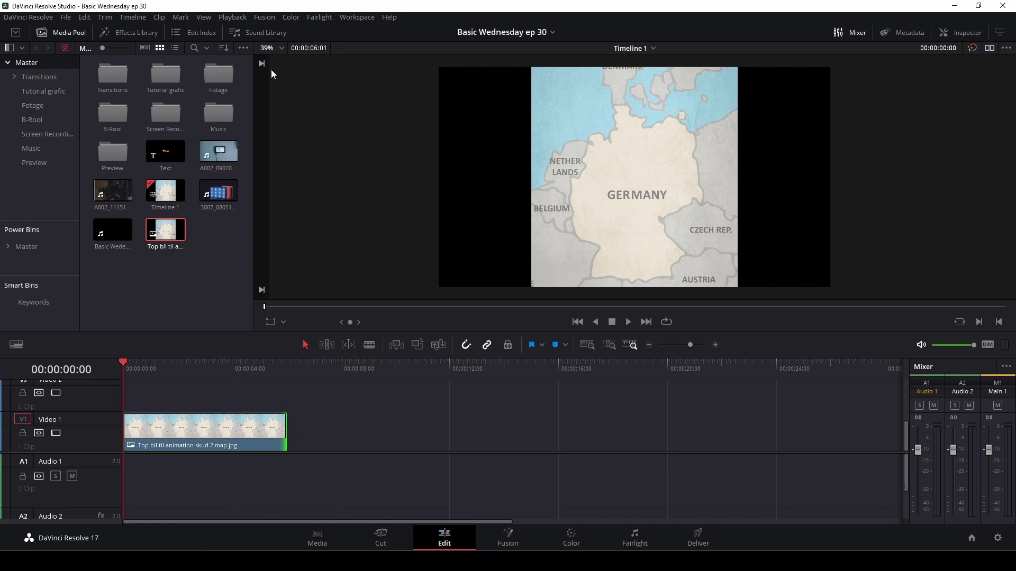
Add a Solid Color generator on Video 2, stretched to match the map's six-second length.
click(117, 31)
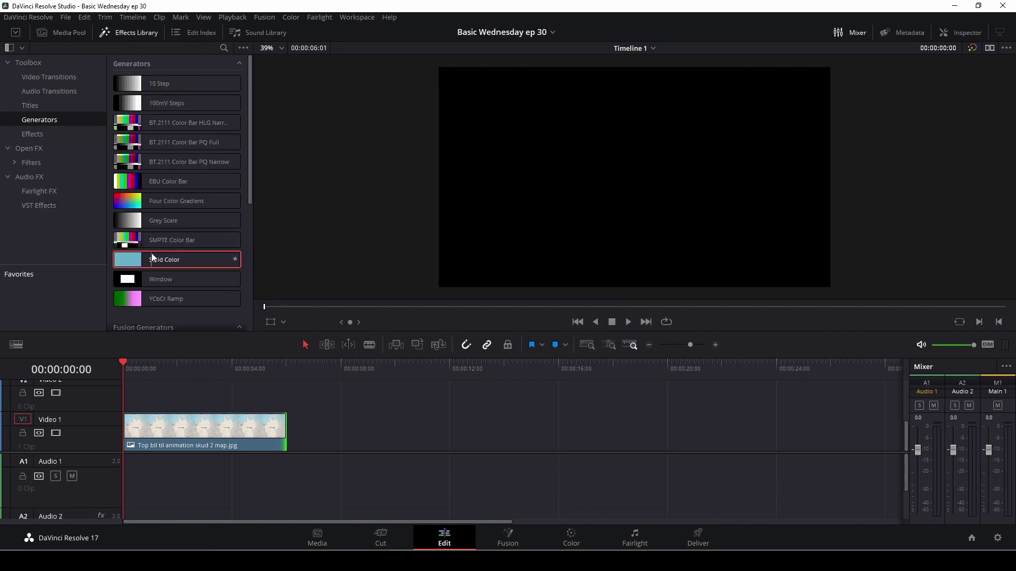
mouse_move(152, 258)
mouse_down()
mouse_move(300, 412)
mouse_move(117, 393)
mouse_up()
drag(259, 393, 286, 394)
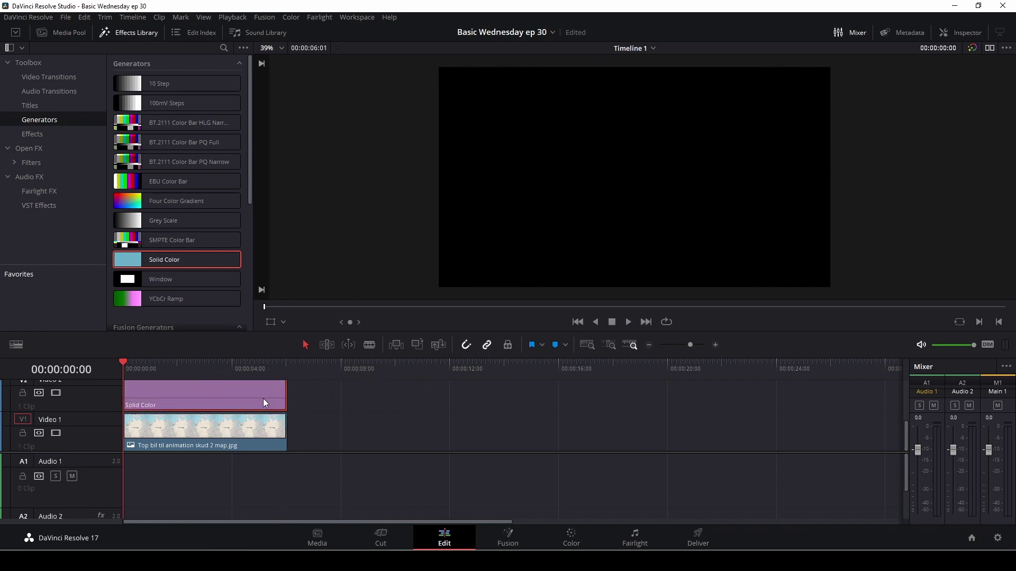
Set the solid colour's Color to dark red in the Inspector.
click(972, 33)
click(879, 130)
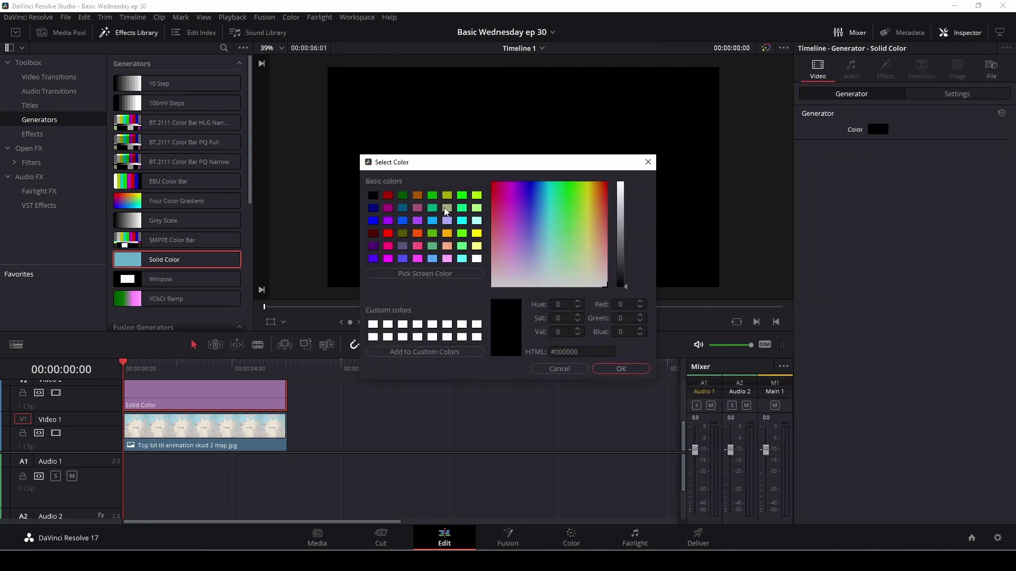
click(388, 195)
click(636, 368)
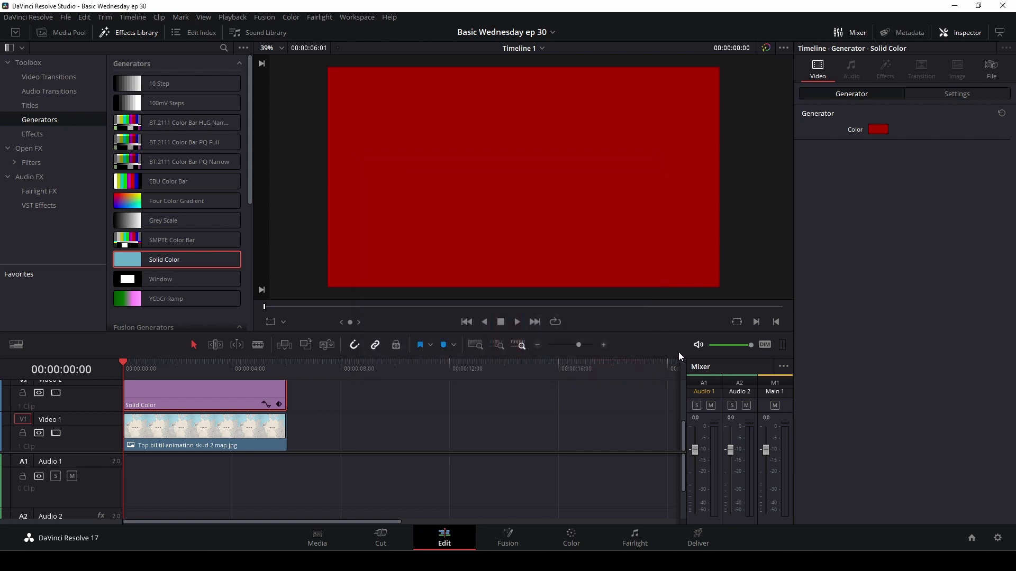
Convert the Solid Color clip into a compound clip named 'line' and lower its opacity to about 34%.
right_click(183, 393)
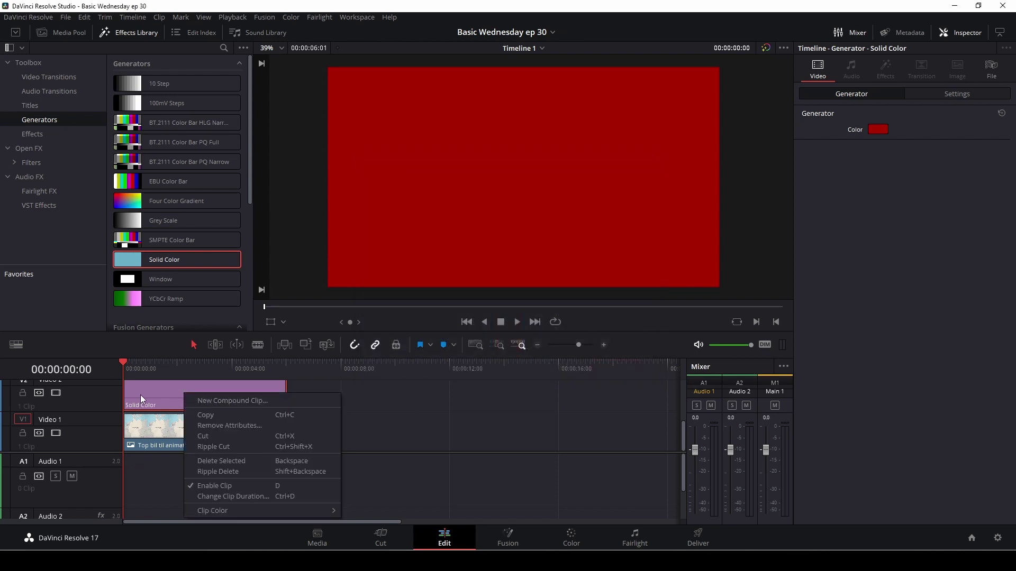
click(225, 400)
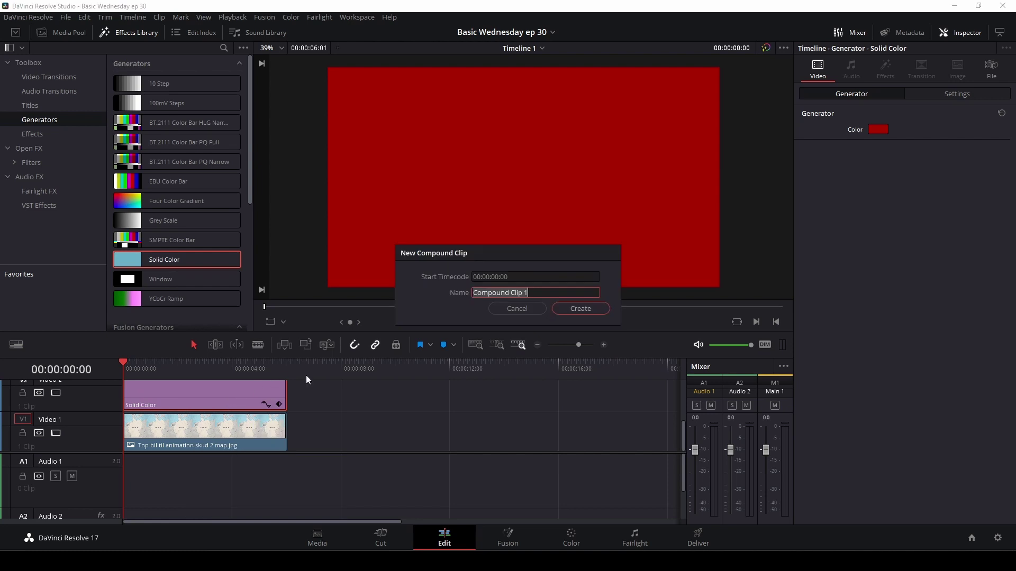
key(BackSpace)
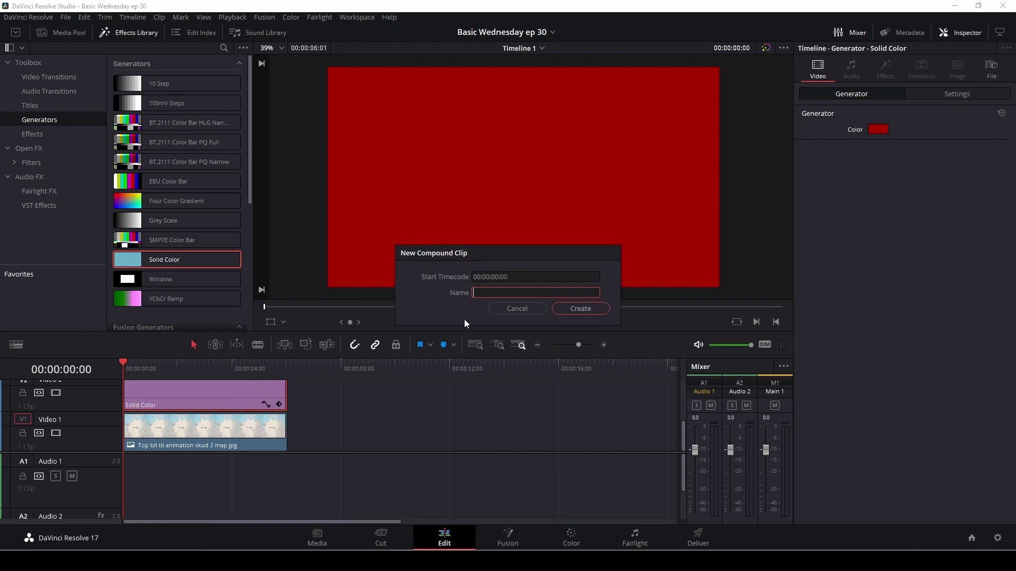
text(ne)
click(580, 308)
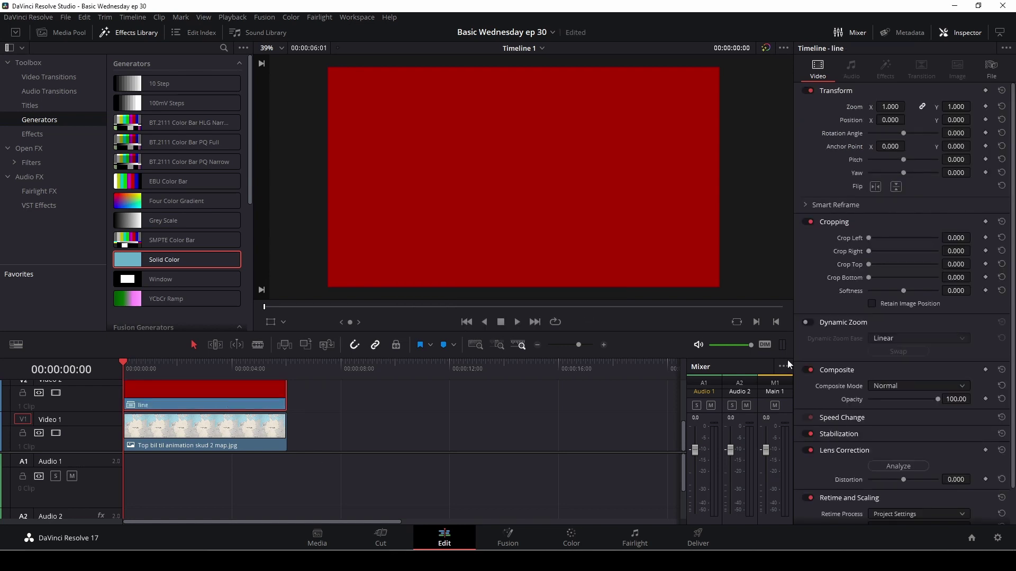
drag(936, 399, 892, 404)
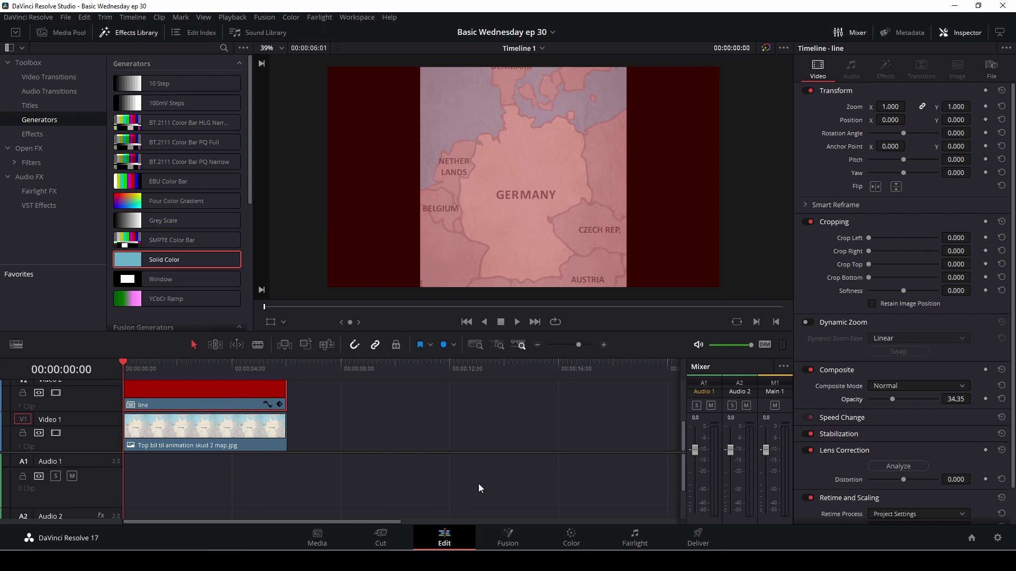
On the Color page, enable a Curve window on the line clip's node.
click(573, 539)
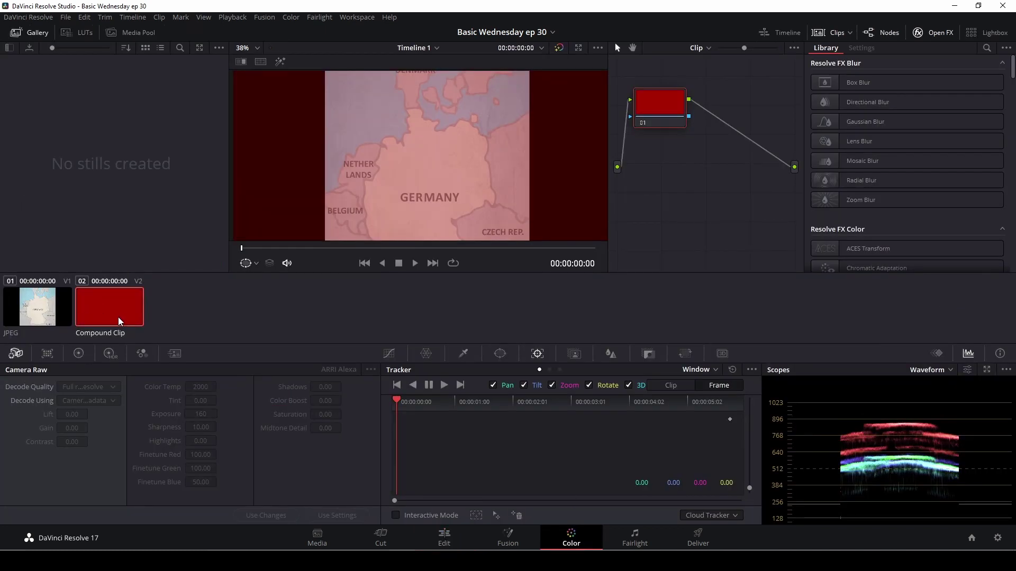
click(497, 354)
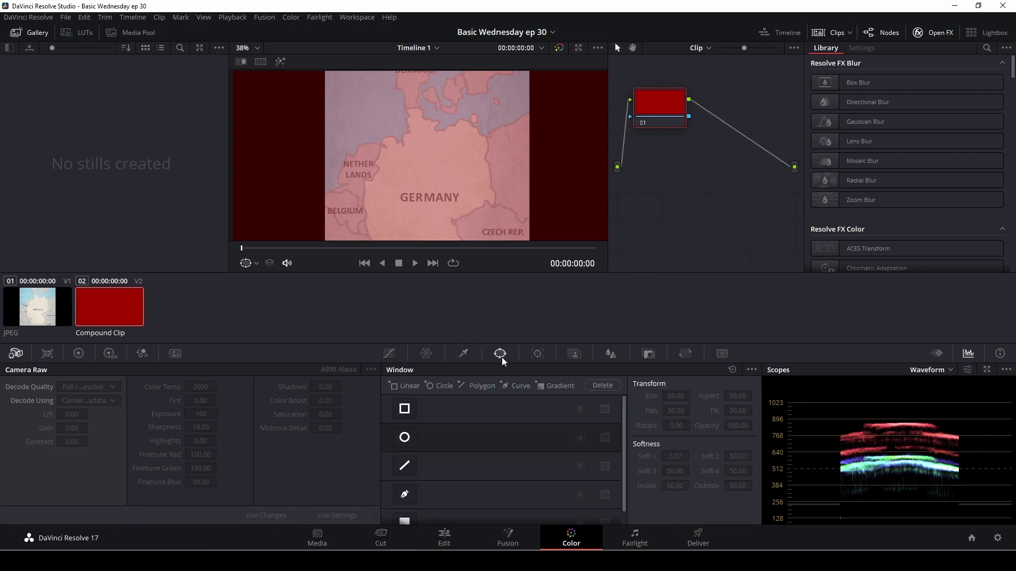
click(405, 497)
Zoom the viewer in on Denmark and place the first curve points there.
scroll(437, 161, up, 2)
scroll(438, 161, up, 2)
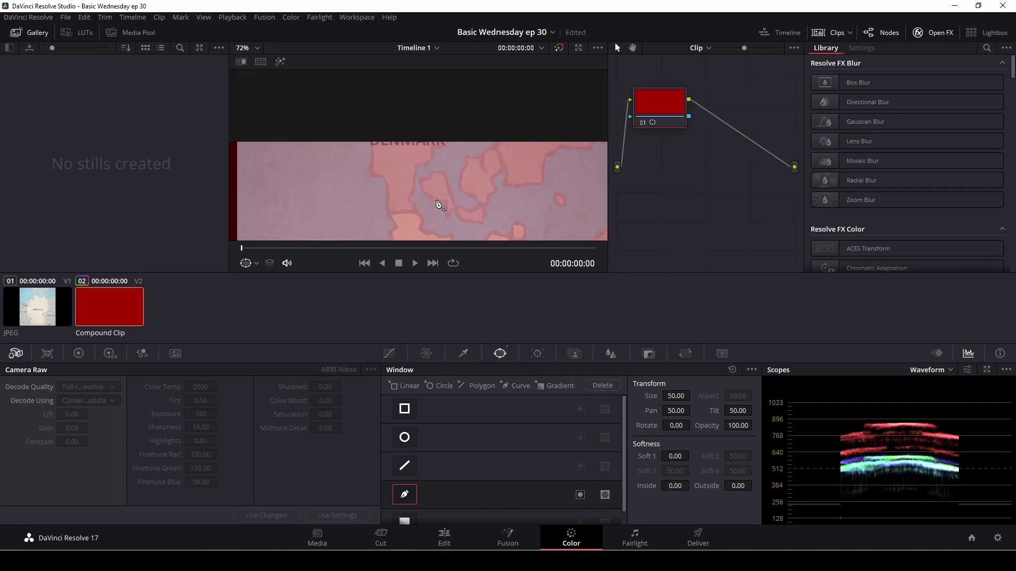
drag(438, 202, 449, 139)
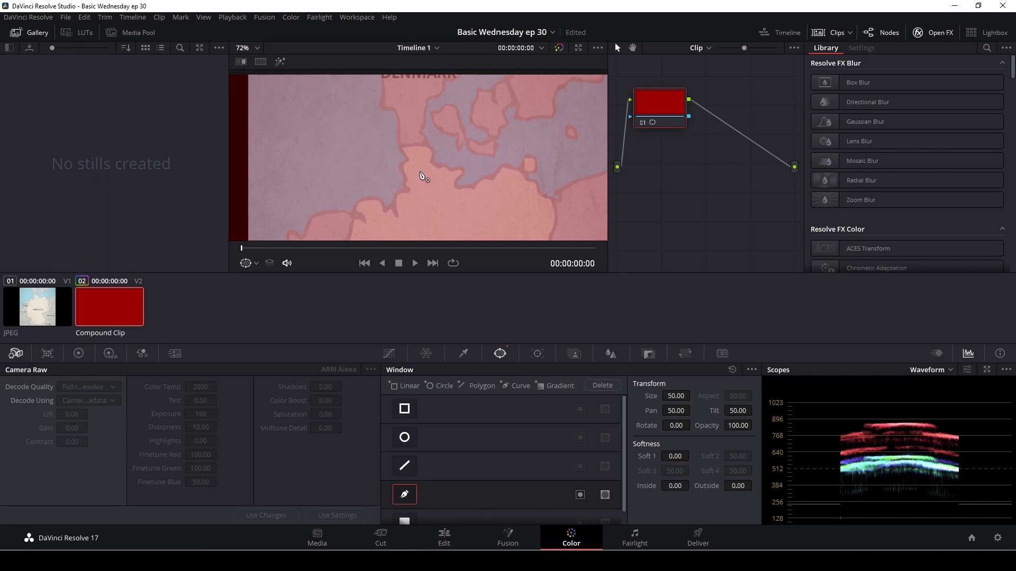
scroll(423, 177, up, 2)
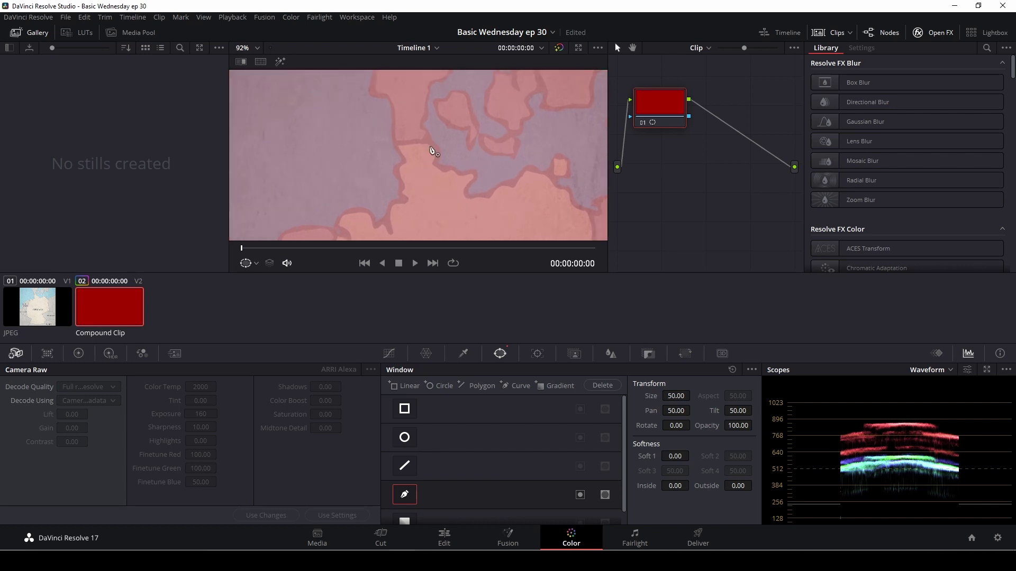
scroll(433, 152, down, 2)
mouse_move(433, 152)
mouse_down()
mouse_move(434, 168)
mouse_move(370, 190)
mouse_move(483, 143)
mouse_move(420, 158)
mouse_up()
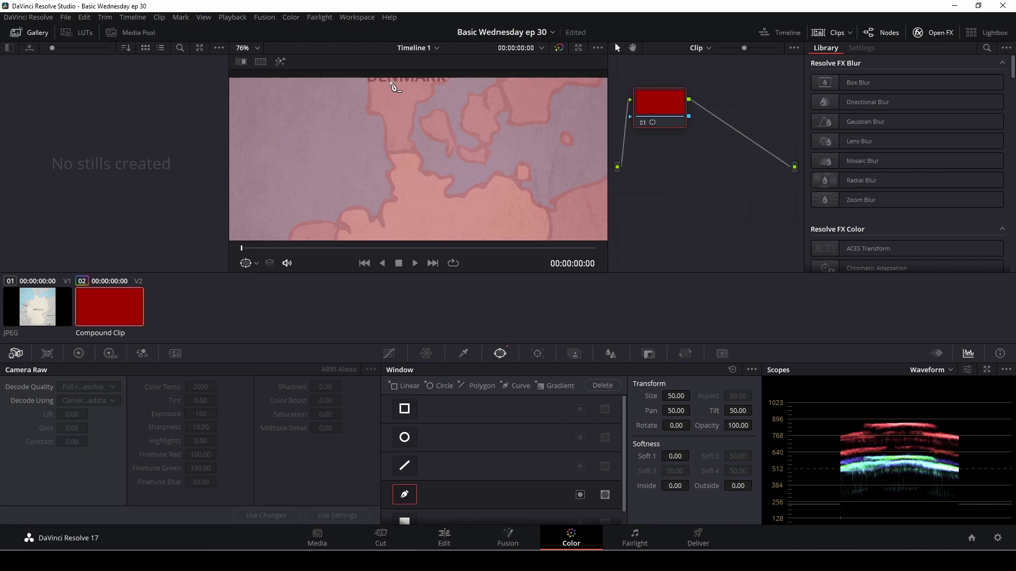
click(392, 83)
click(394, 87)
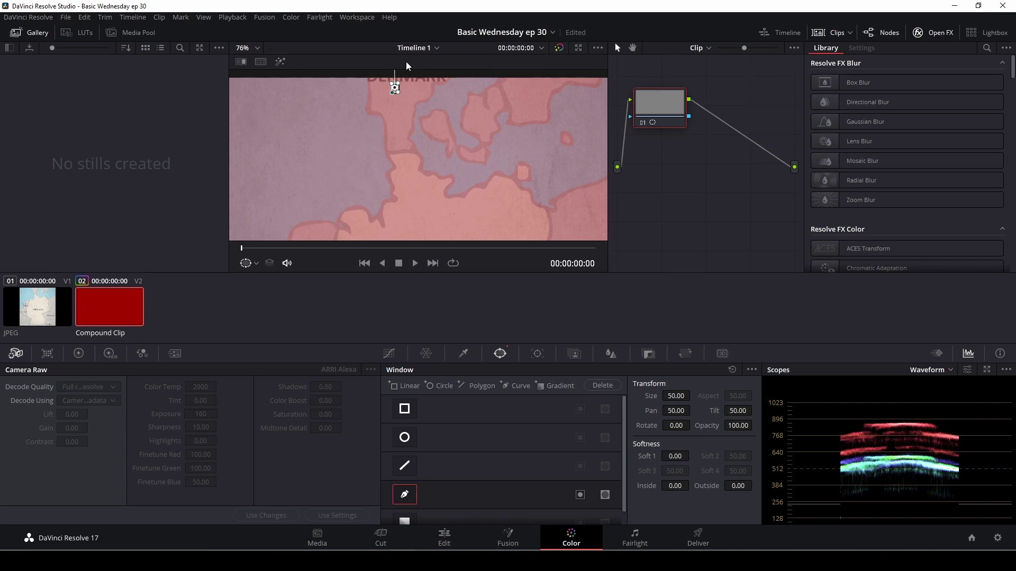
Switch the Tracker to Frame mode and move the playhead to the last frame, 00:00:06:00.
click(537, 354)
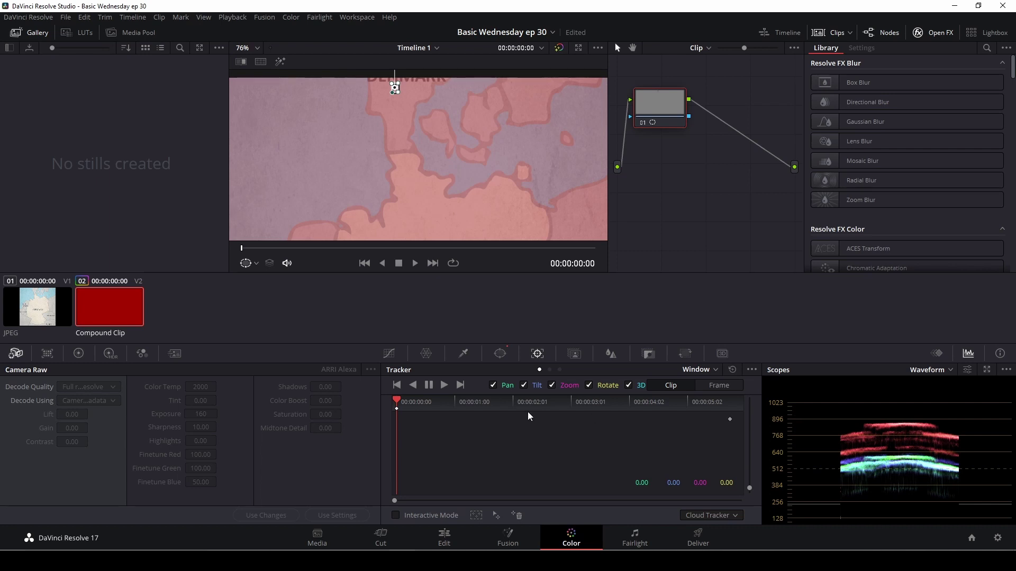
click(732, 389)
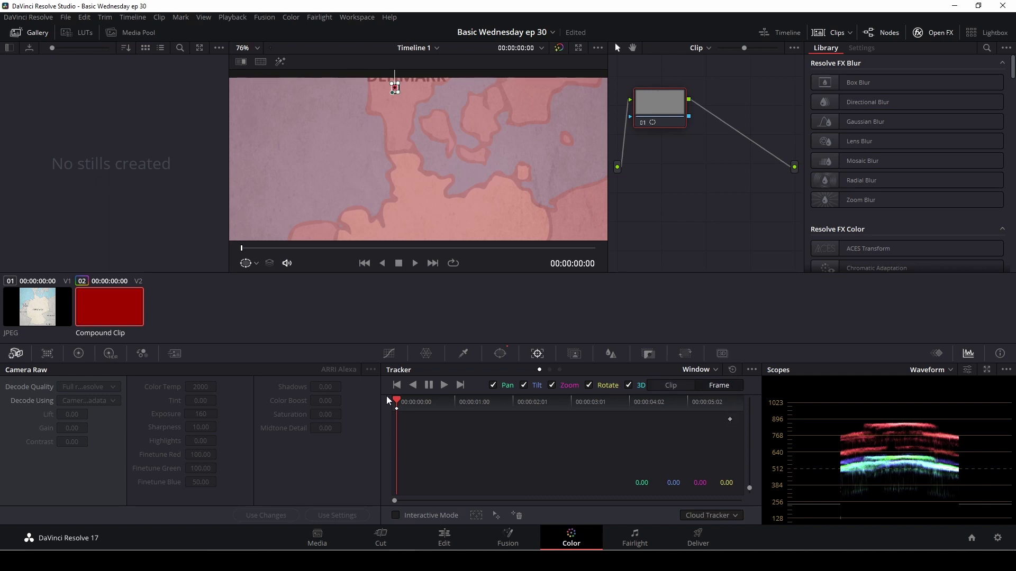
drag(397, 404, 746, 406)
scroll(406, 129, up, 1)
scroll(406, 129, up, 2)
Stretch the curve window south from Denmark into a thin strip.
drag(396, 137, 411, 220)
ctrl+scroll(428, 206, down, 1)
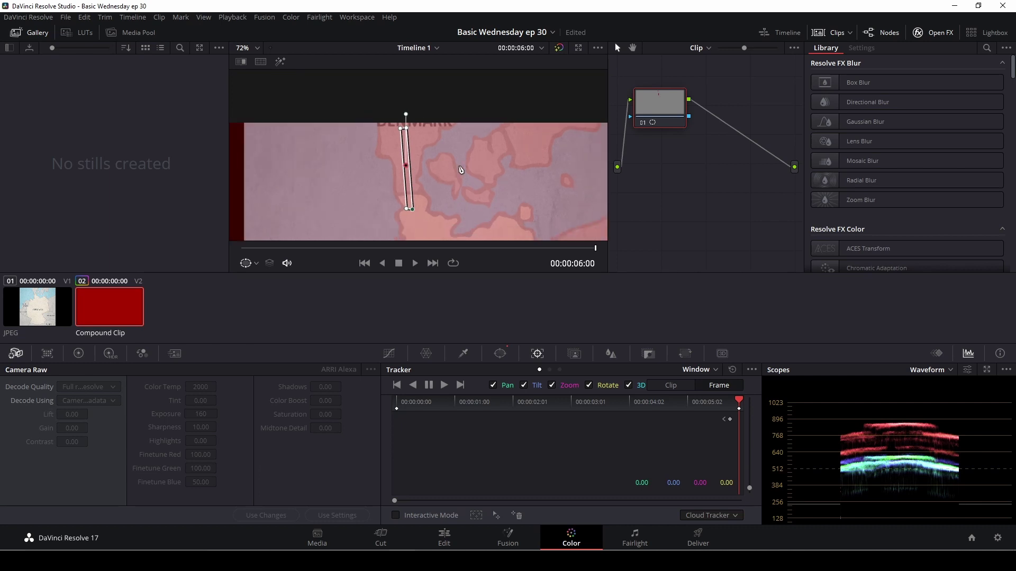
scroll(410, 158, down, 2)
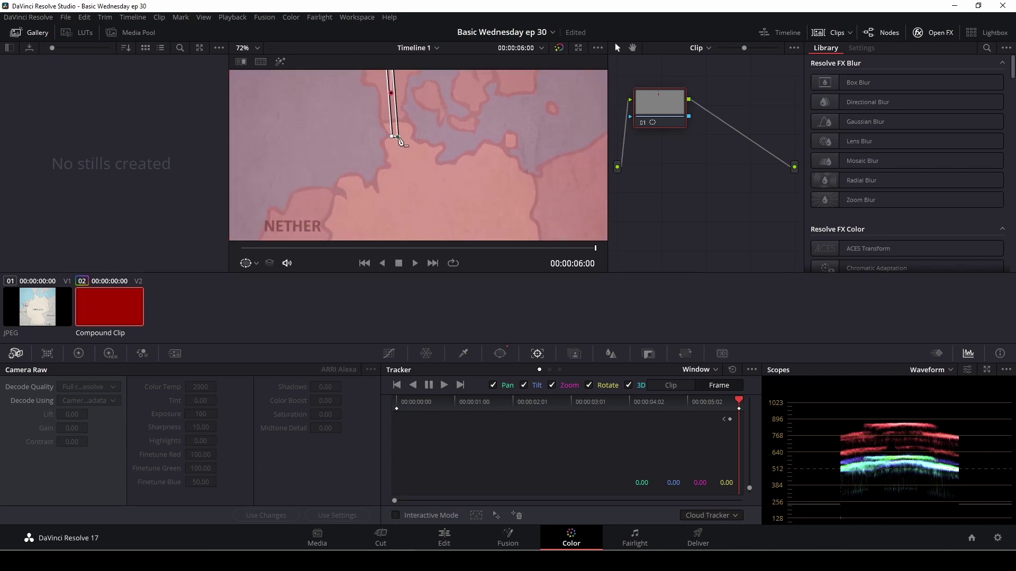
drag(398, 137, 414, 185)
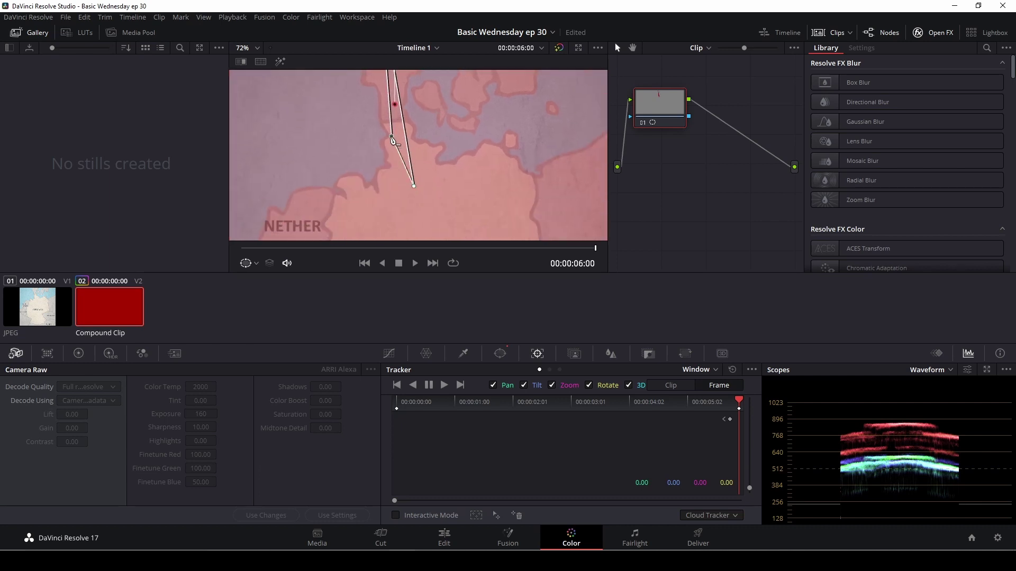
drag(392, 137, 407, 187)
ctrl+scroll(445, 181, down, 2)
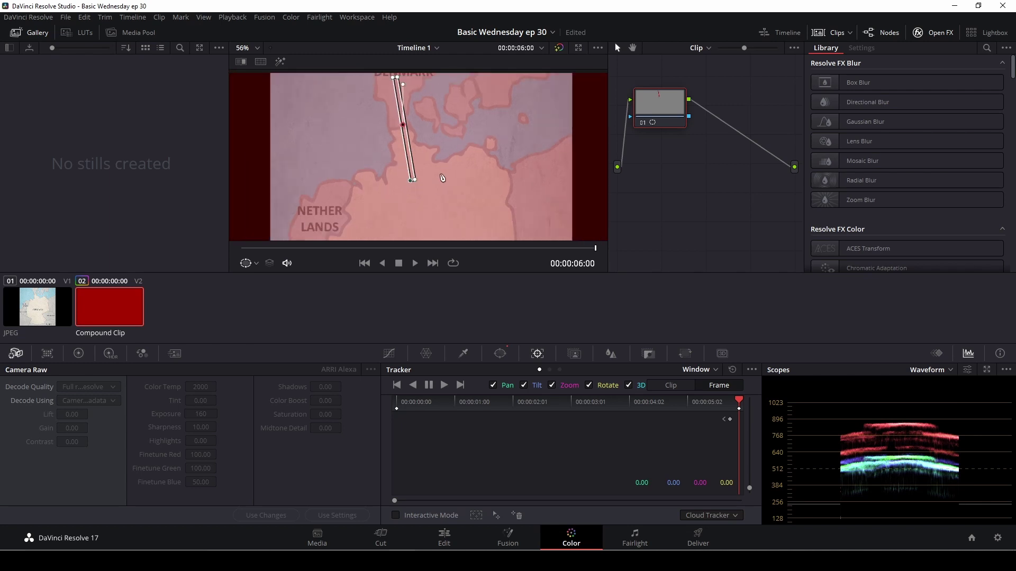
ctrl+scroll(445, 180, down, 1)
scroll(424, 153, down, 1)
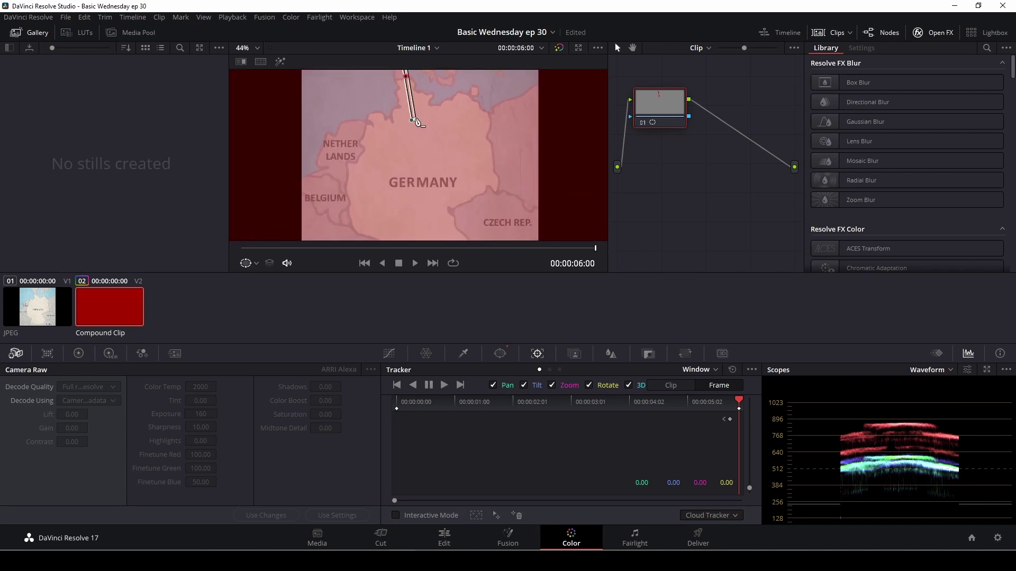
Extend and straighten the line further south toward southern Germany.
drag(418, 119, 431, 167)
drag(418, 131, 429, 172)
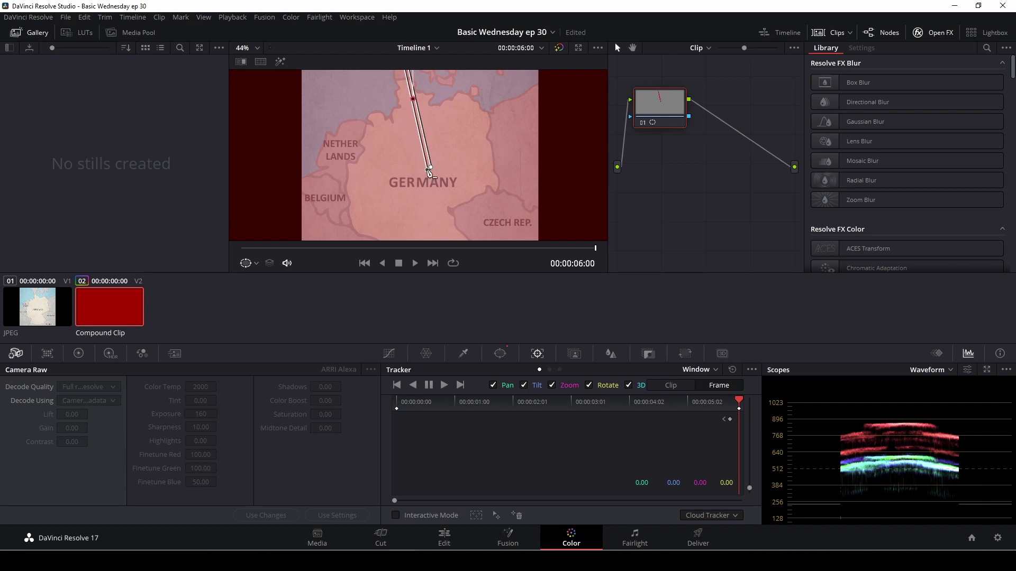
click(429, 171)
drag(431, 169, 435, 173)
click(448, 213)
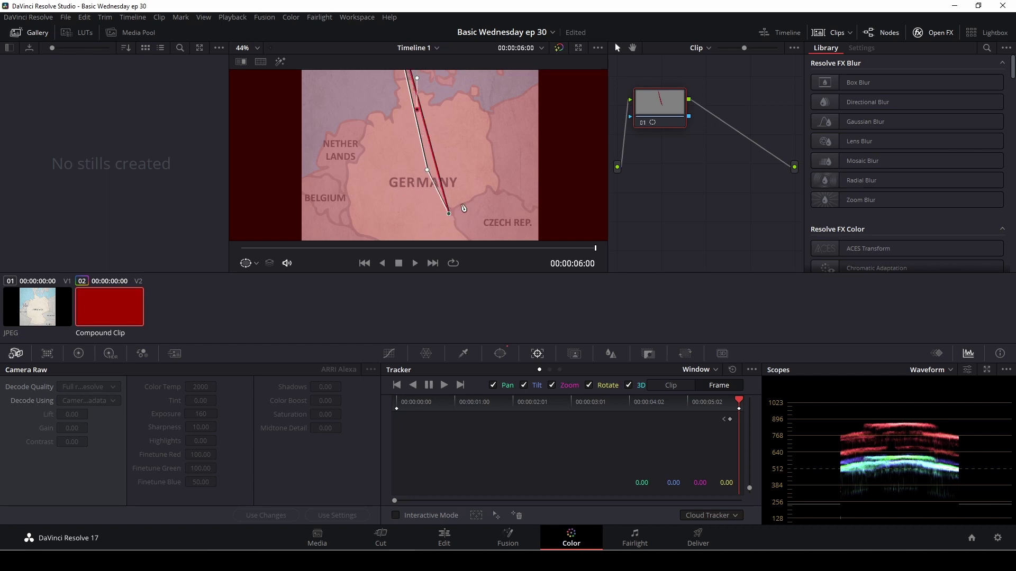
scroll(423, 176, down, 1)
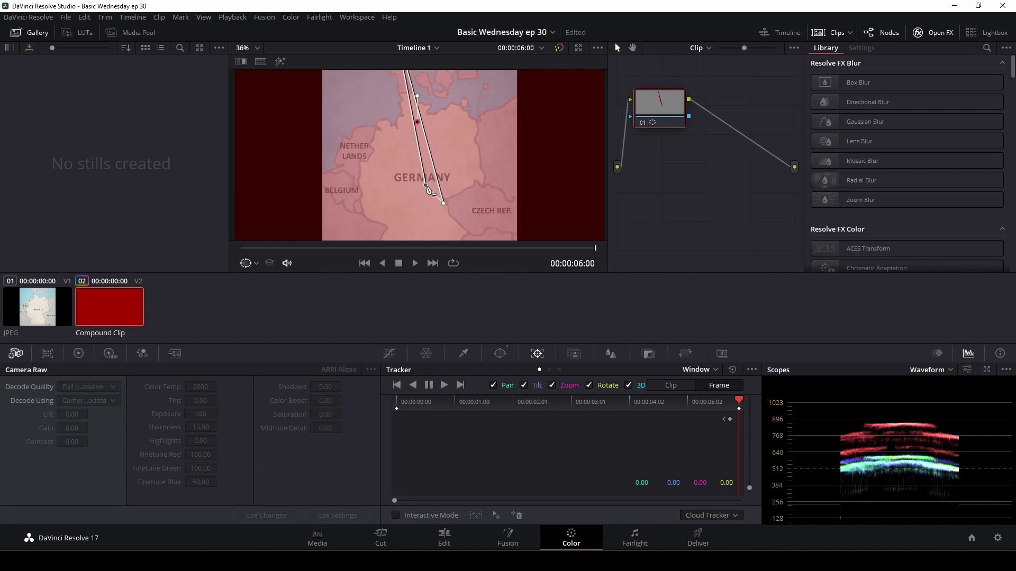
drag(423, 176, 443, 208)
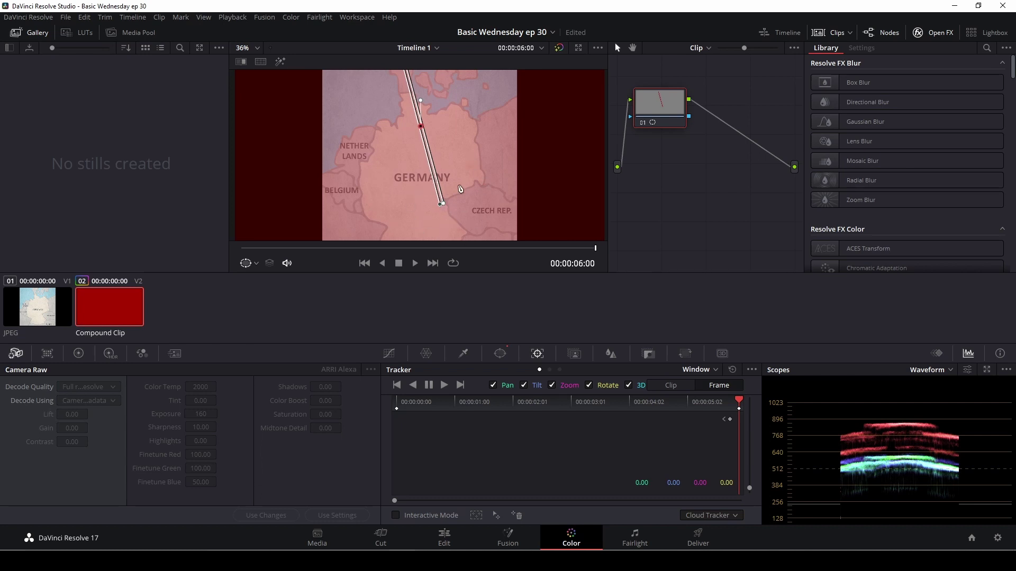
Scrub and play back the tracked line animation, ending on the first frame.
drag(740, 406, 415, 407)
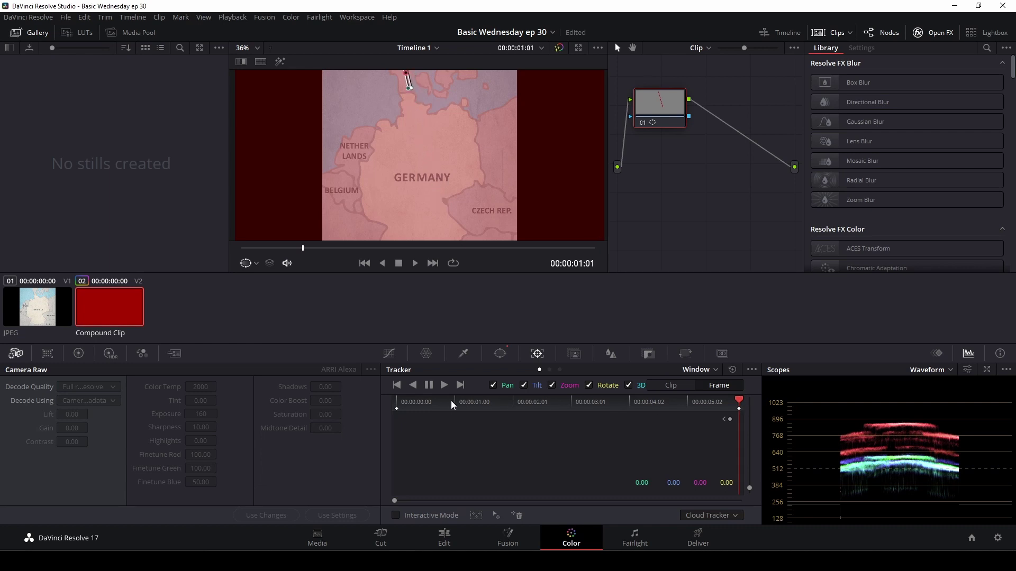
key(space)
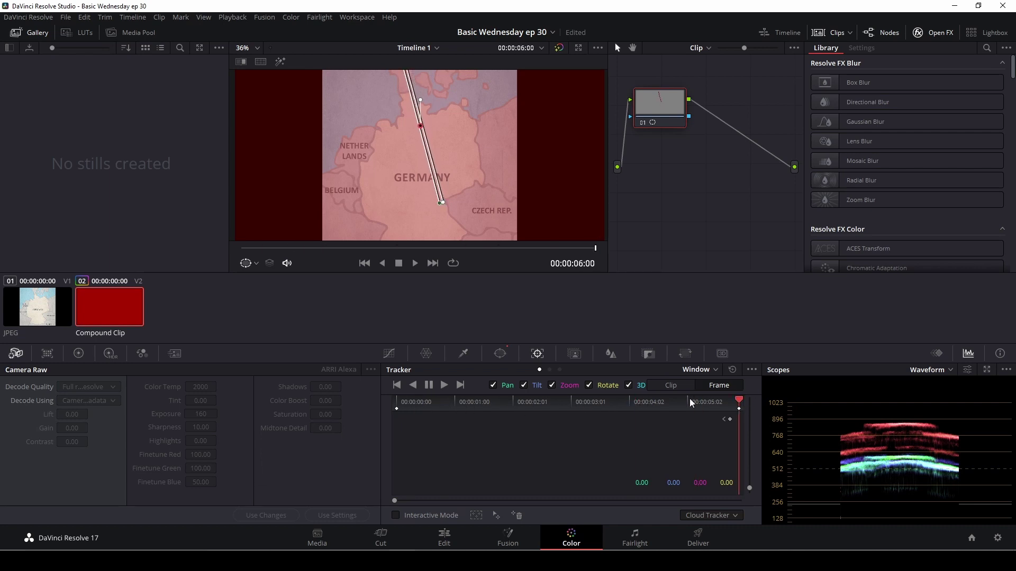
drag(629, 405, 407, 416)
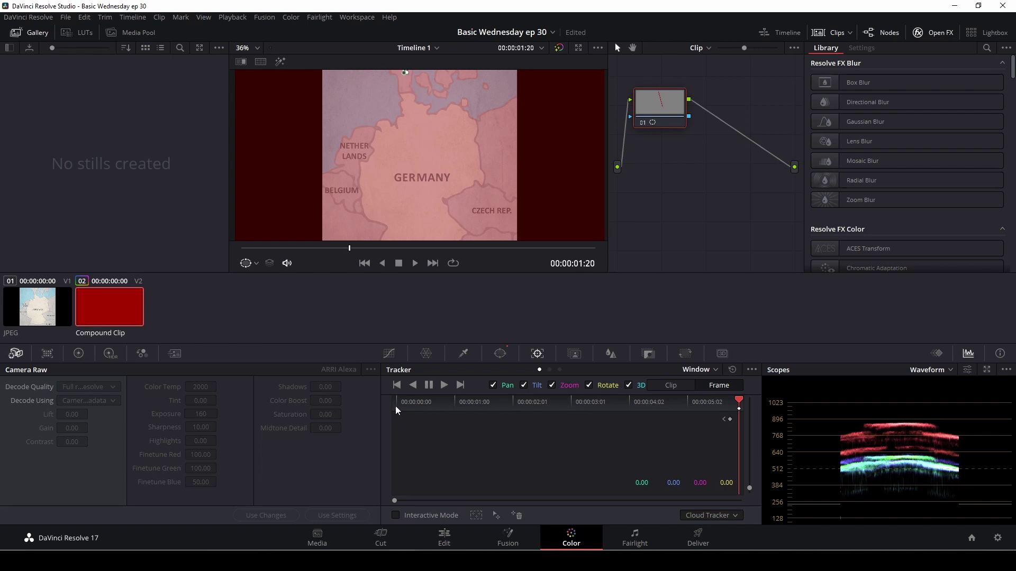
Preview the line animation on the Edit page, then return to the Color page.
click(444, 539)
key(space)
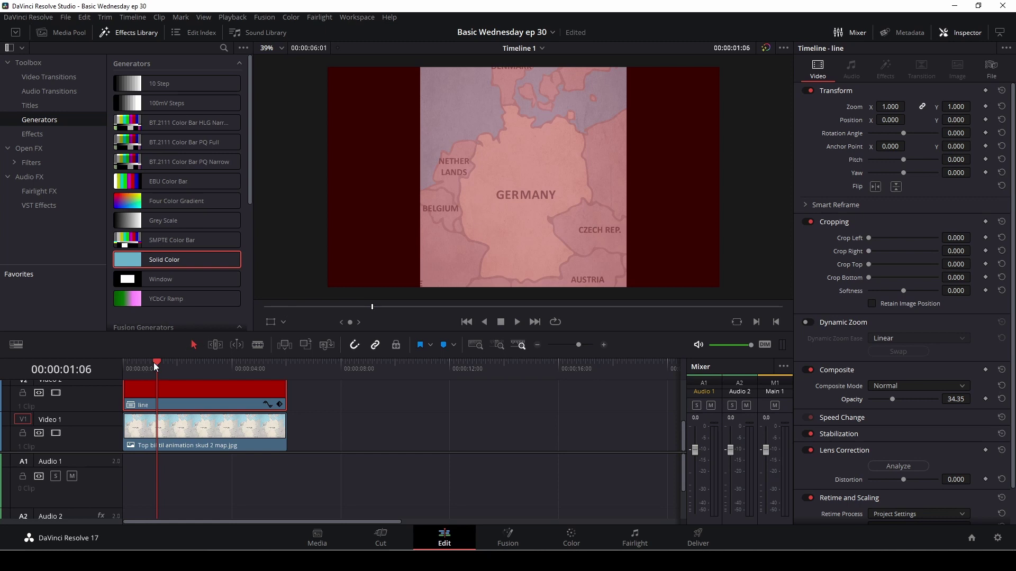
click(126, 367)
click(567, 539)
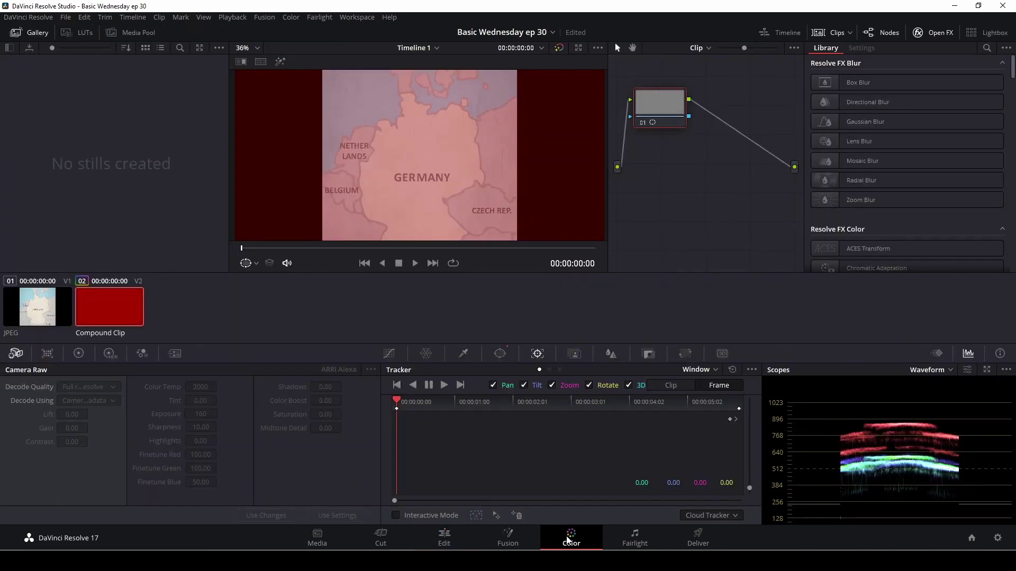
Add an Alpha Output to the node graph and connect node 01's alpha to it.
right_click(684, 158)
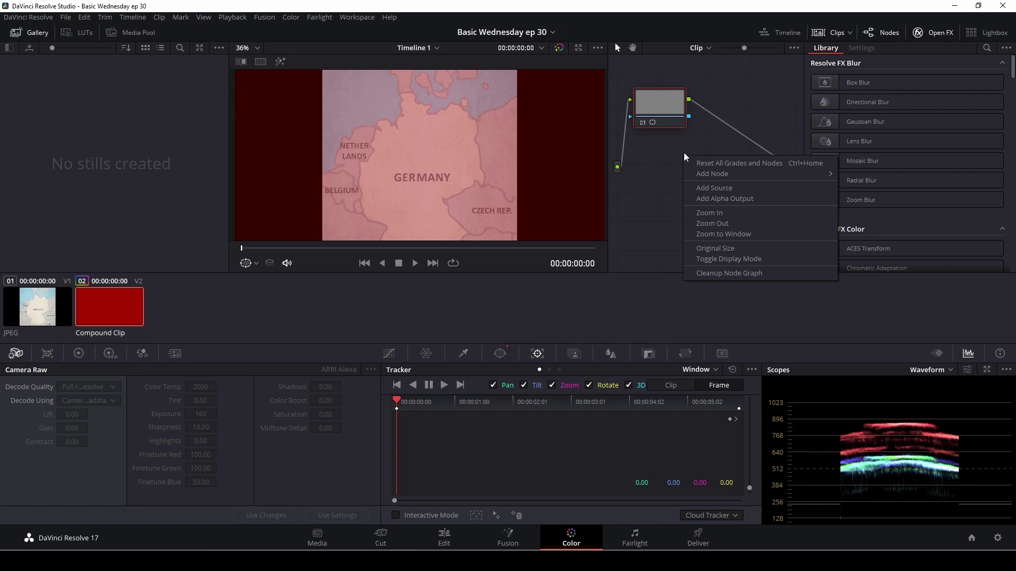
click(776, 200)
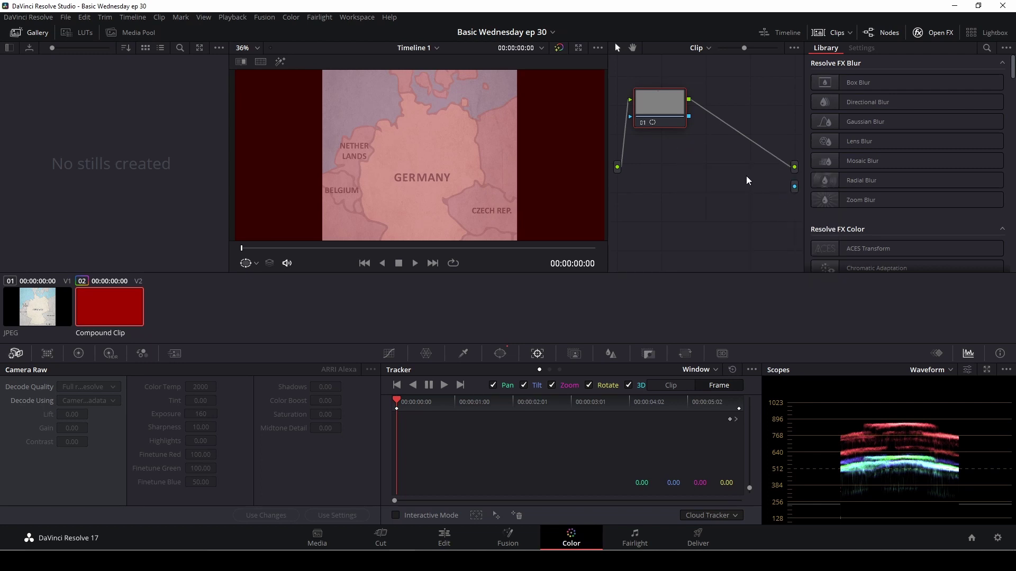
drag(689, 117, 794, 186)
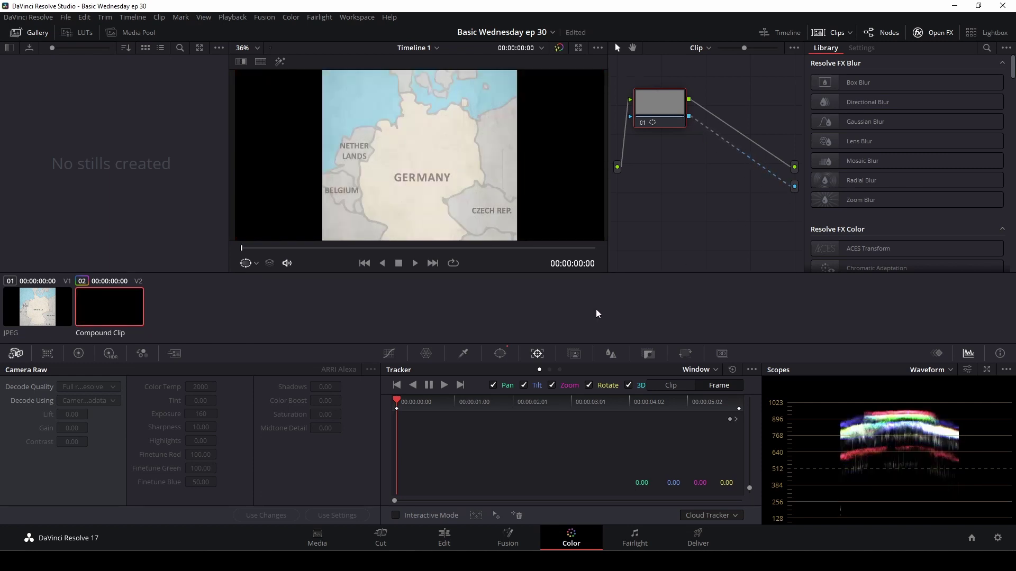
Play back the transparent line on the Edit page from the timeline start.
key(space)
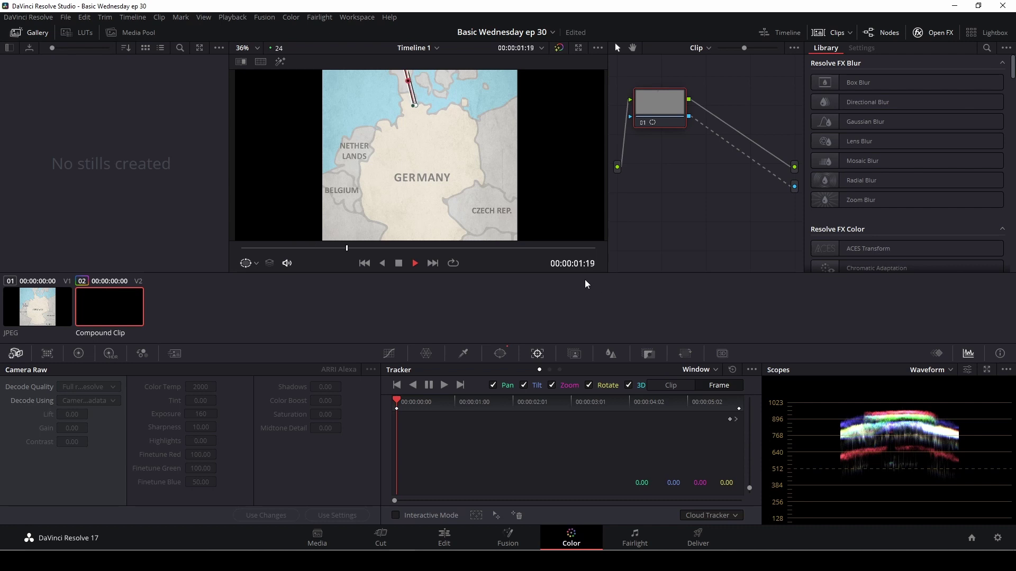
click(444, 537)
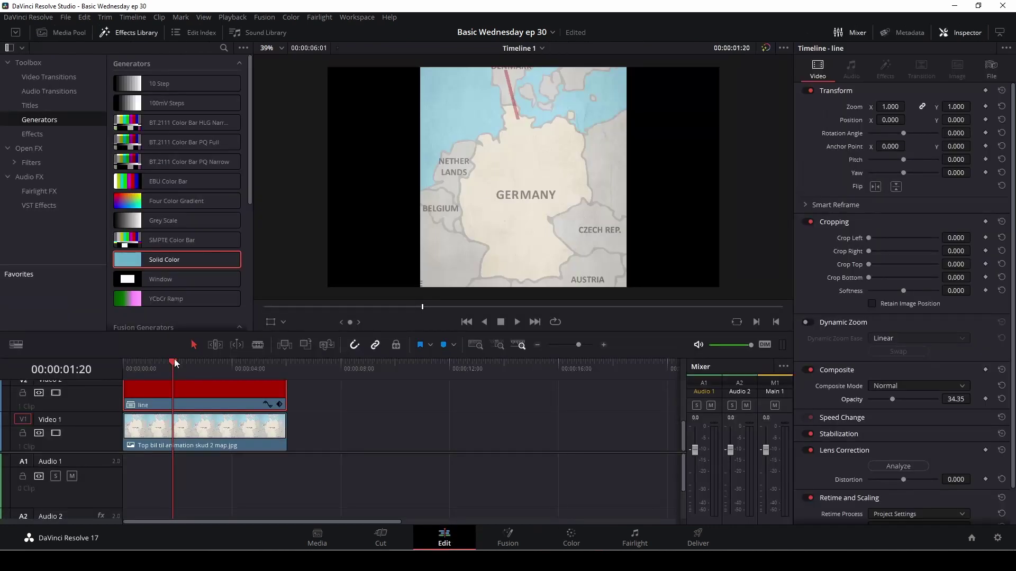
drag(173, 360, 115, 366)
key(space)
key(space)
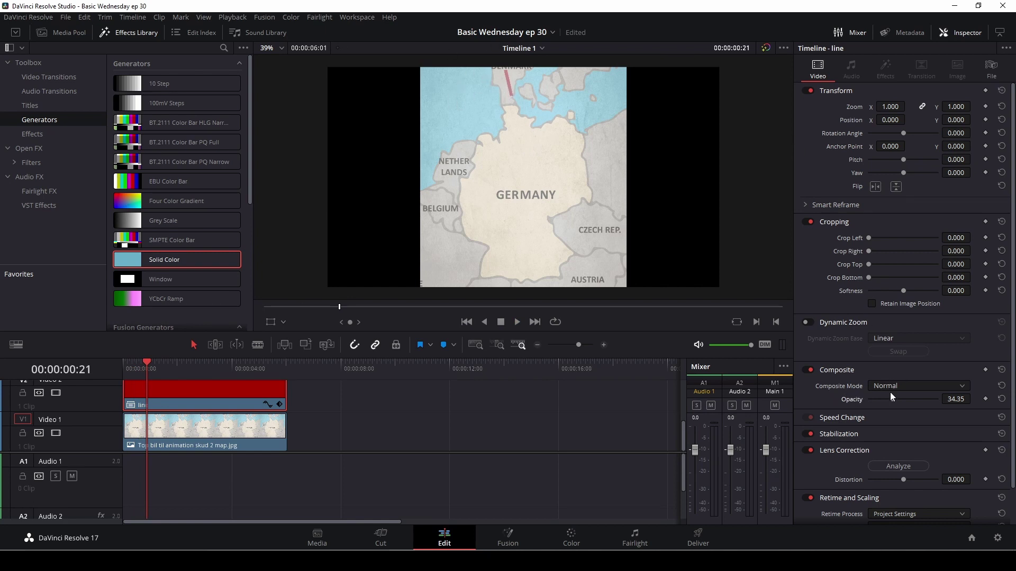
Set the line clip's Composite Opacity to about 67.18 and replay to check it.
drag(893, 398, 923, 401)
mouse_move(928, 401)
mouse_down()
mouse_move(896, 404)
mouse_move(917, 408)
mouse_up()
drag(139, 363, 126, 363)
key(space)
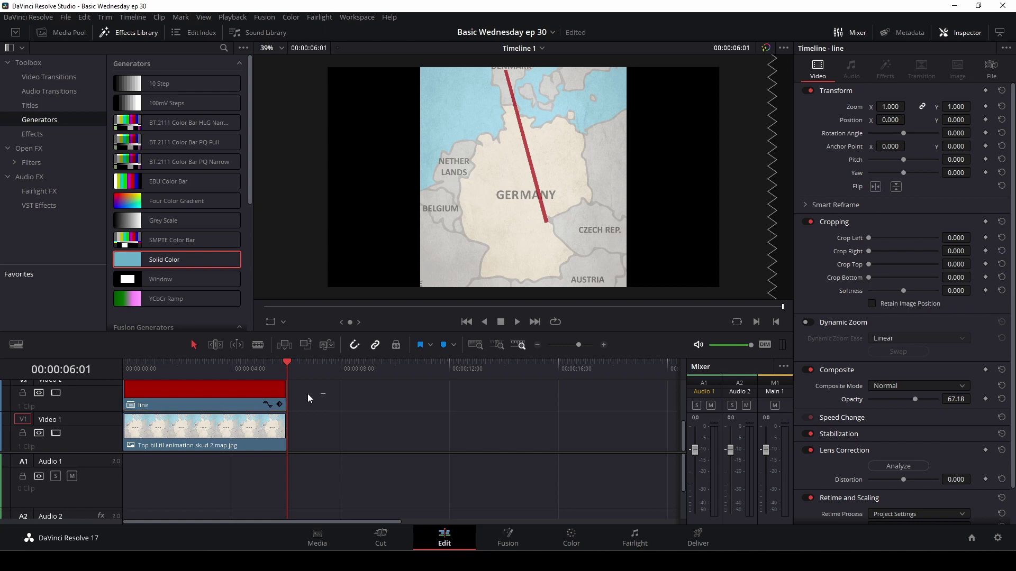
Select both the map and line clips and combine them into Compound Clip 1.
drag(324, 394, 212, 464)
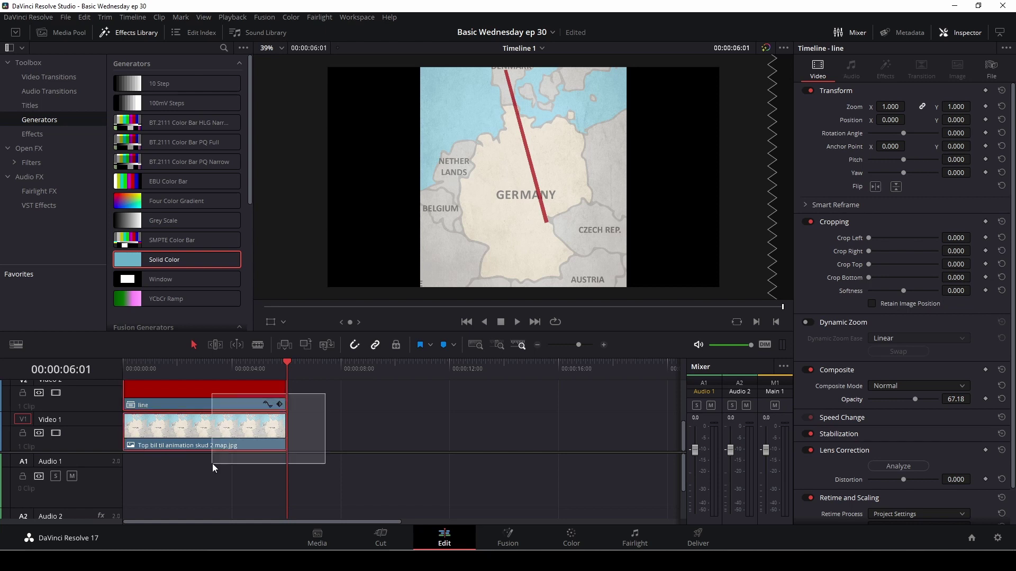
right_click(212, 434)
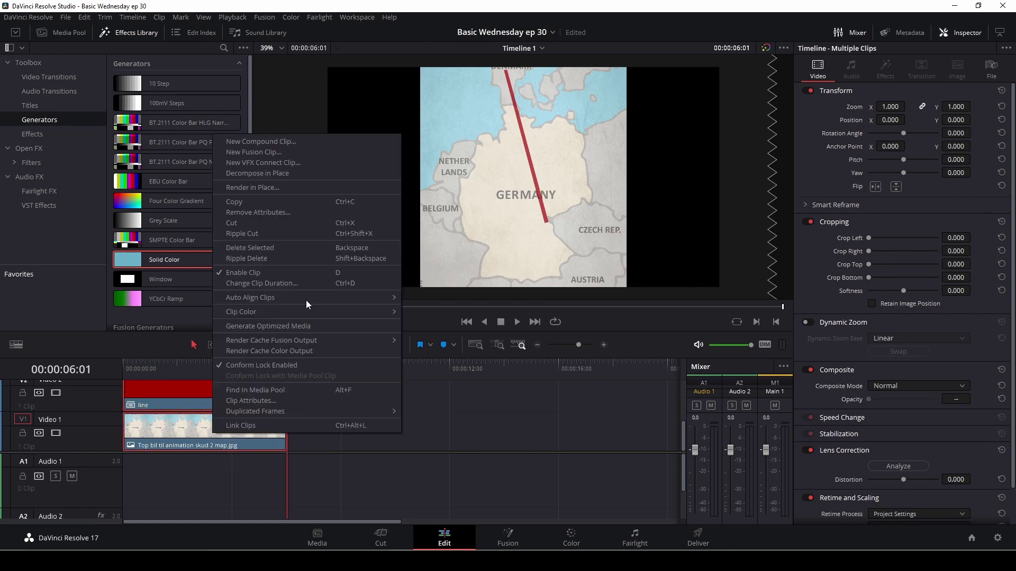
click(267, 146)
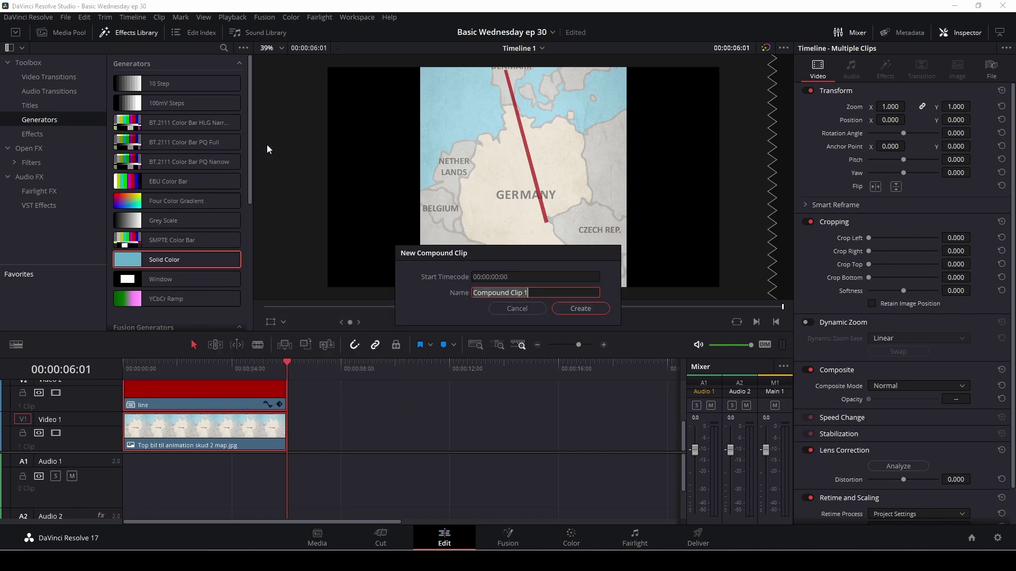
click(580, 308)
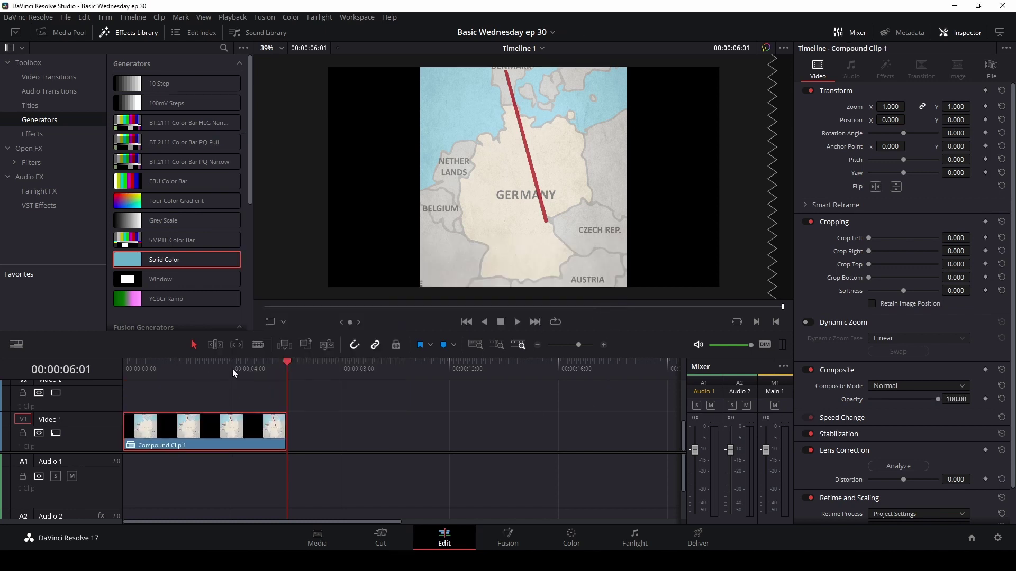
drag(286, 360, 102, 367)
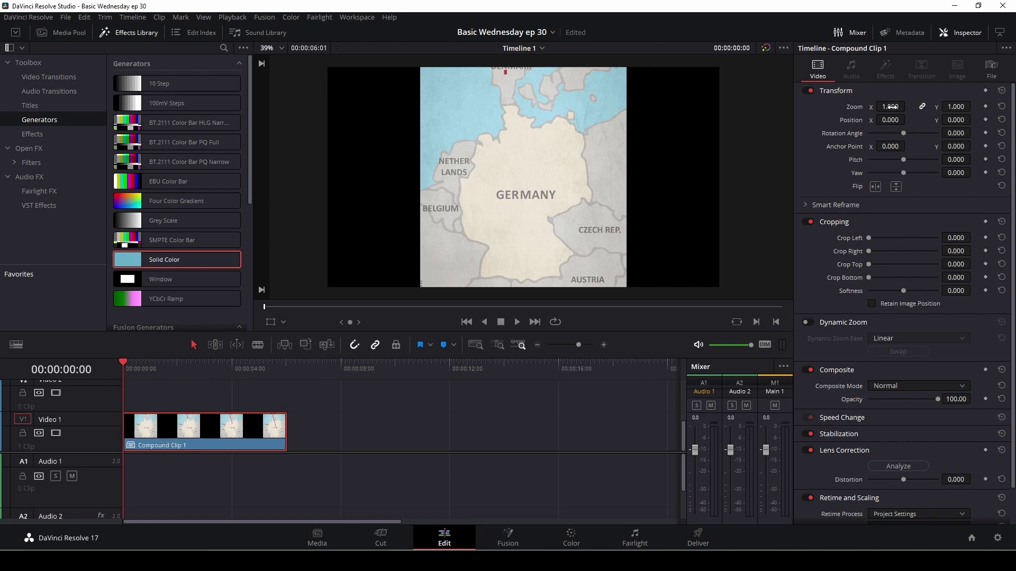
Keyframe Zoom 1.910 and Position Y -487 at the clip start.
mouse_move(889, 107)
mouse_down()
mouse_move(908, 106)
mouse_move(891, 106)
mouse_up()
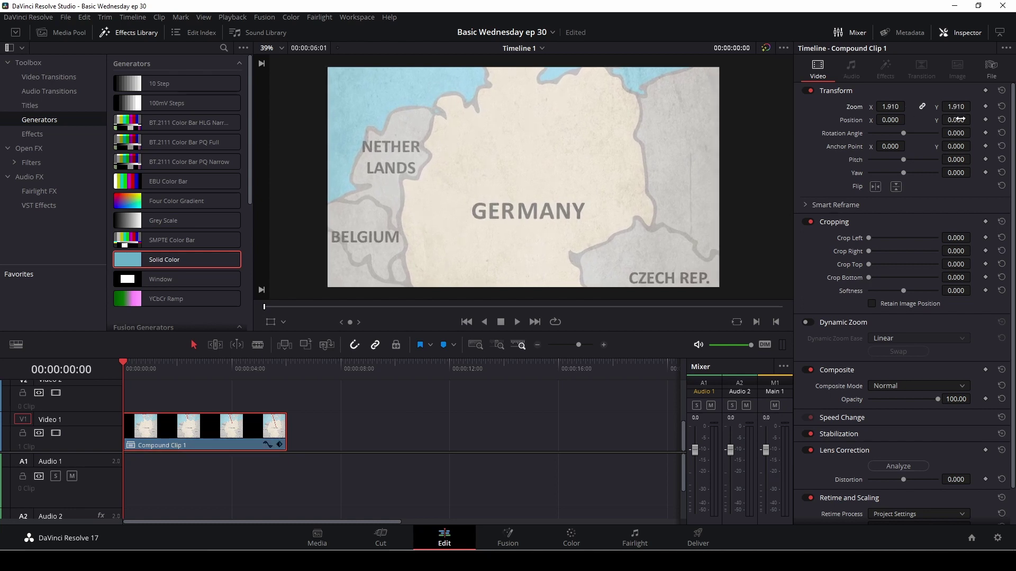
mouse_move(960, 119)
mouse_down()
mouse_move(921, 119)
mouse_move(963, 120)
mouse_up()
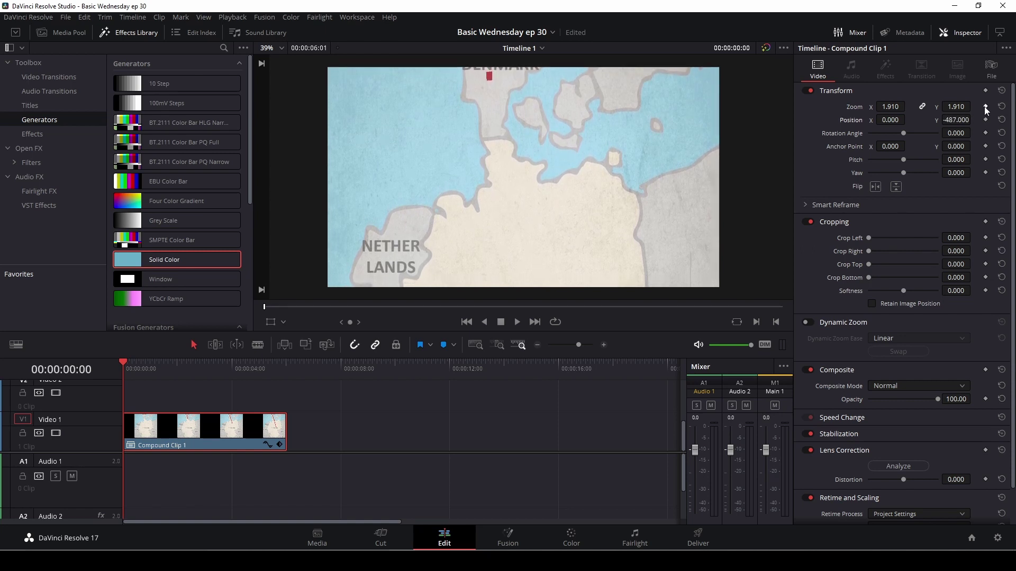
click(985, 107)
Keyframe Position Y 193 at the clip end, then play the pan from the start.
drag(209, 373, 280, 390)
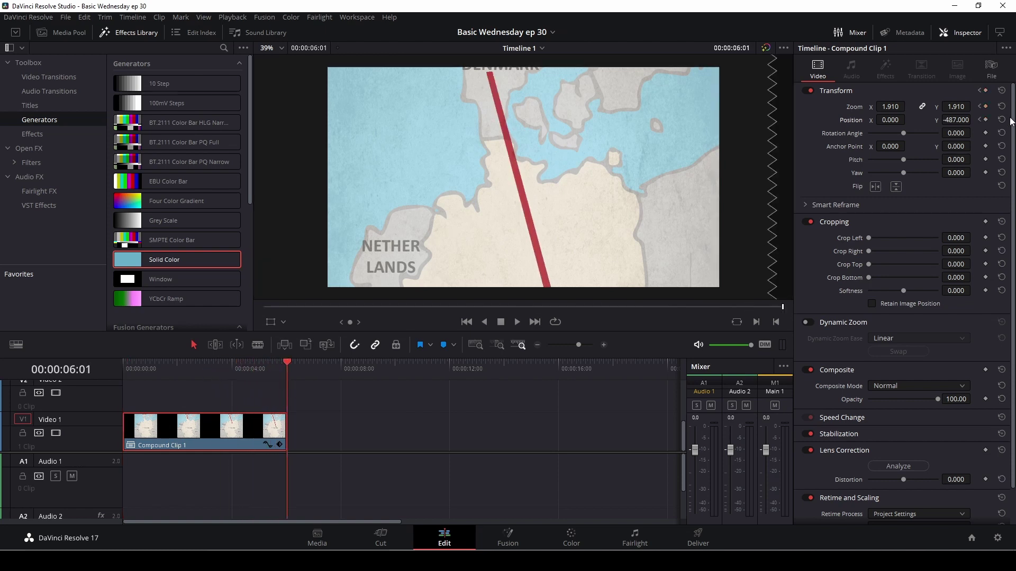
drag(964, 119, 973, 120)
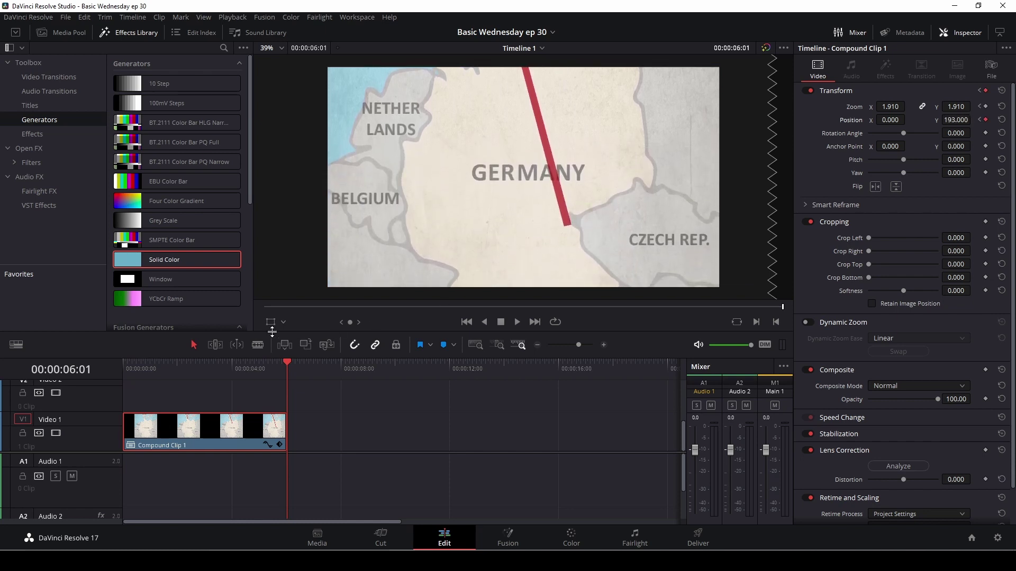
key(Home)
key(space)
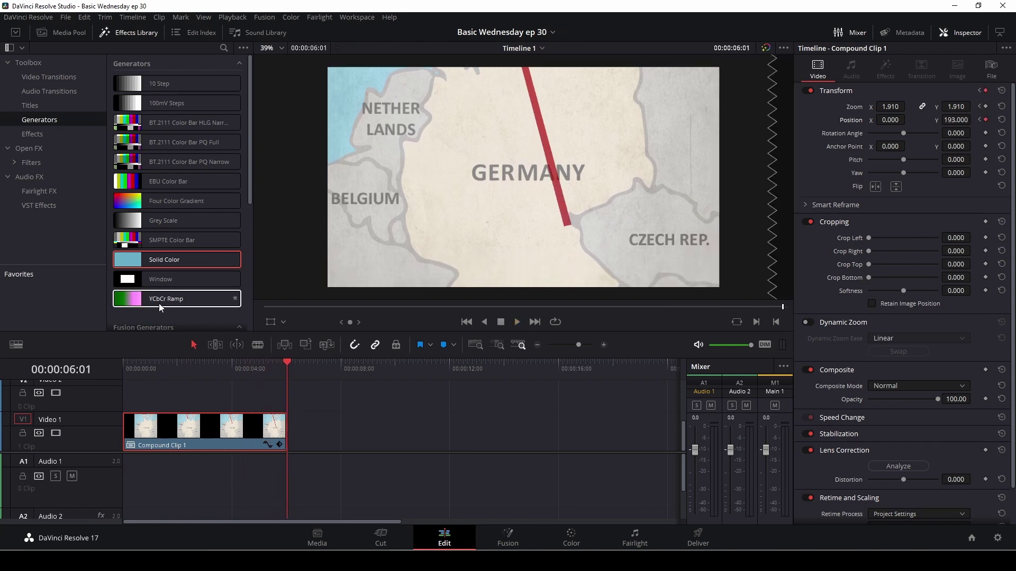
Apply the Open FX Film Damage effect to Compound Clip 1 and preview its last and first frames.
click(229, 366)
click(122, 370)
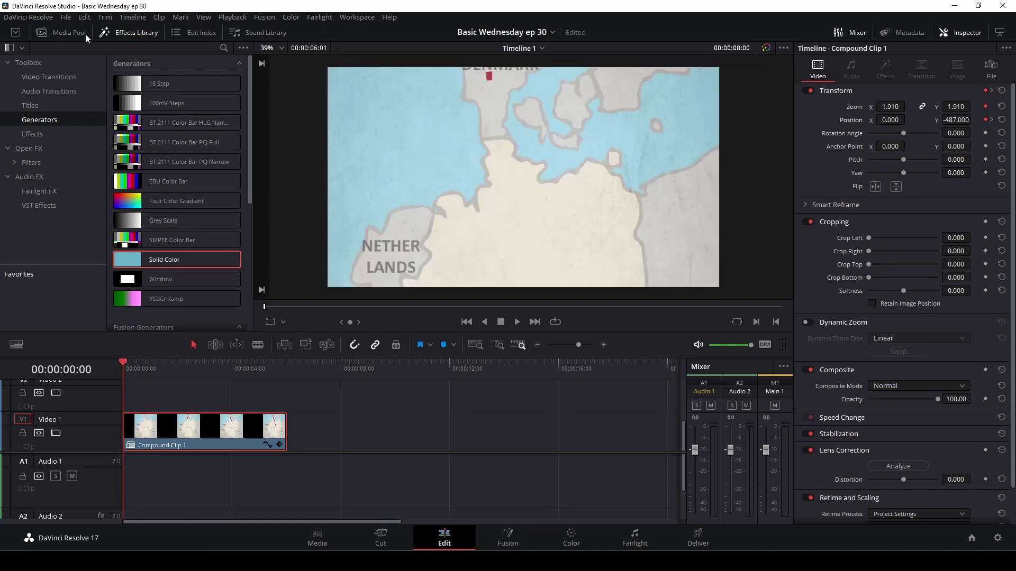
click(46, 148)
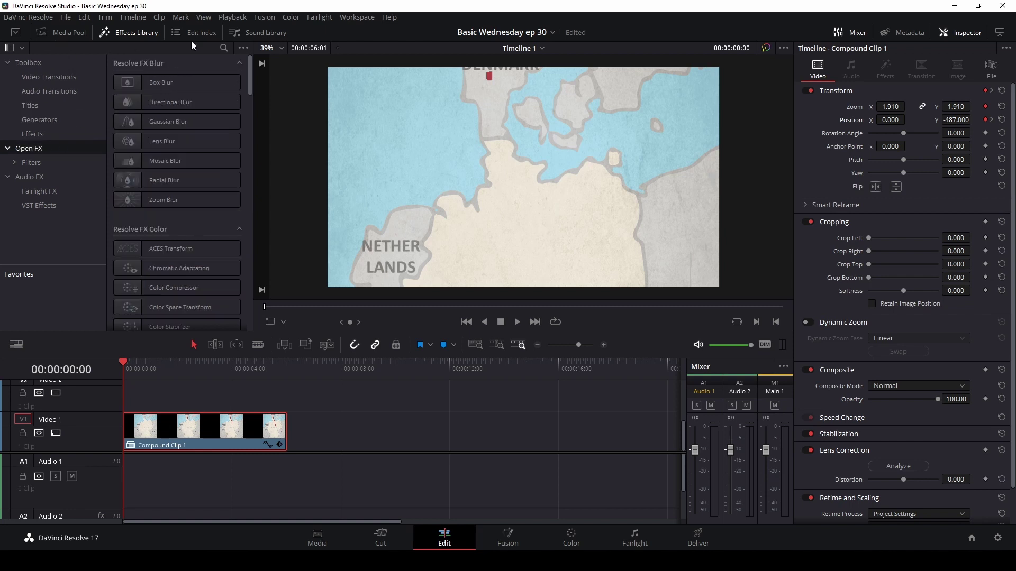
click(223, 48)
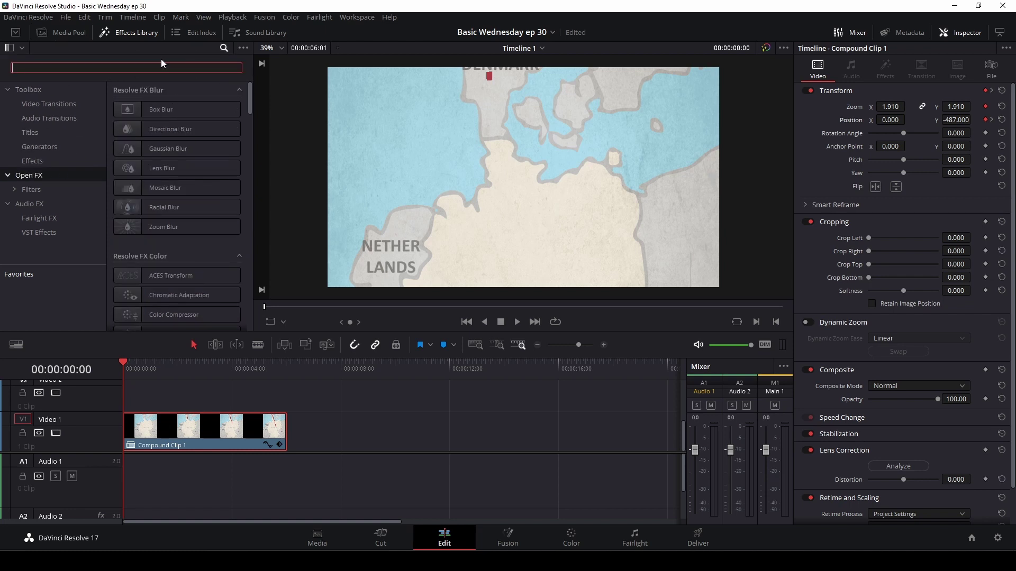
text(film)
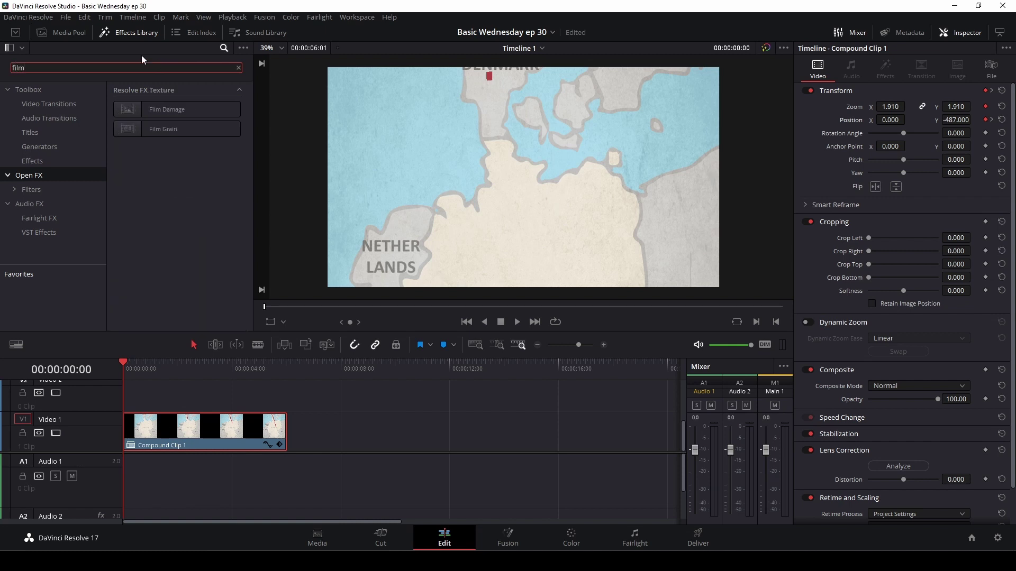
click(172, 104)
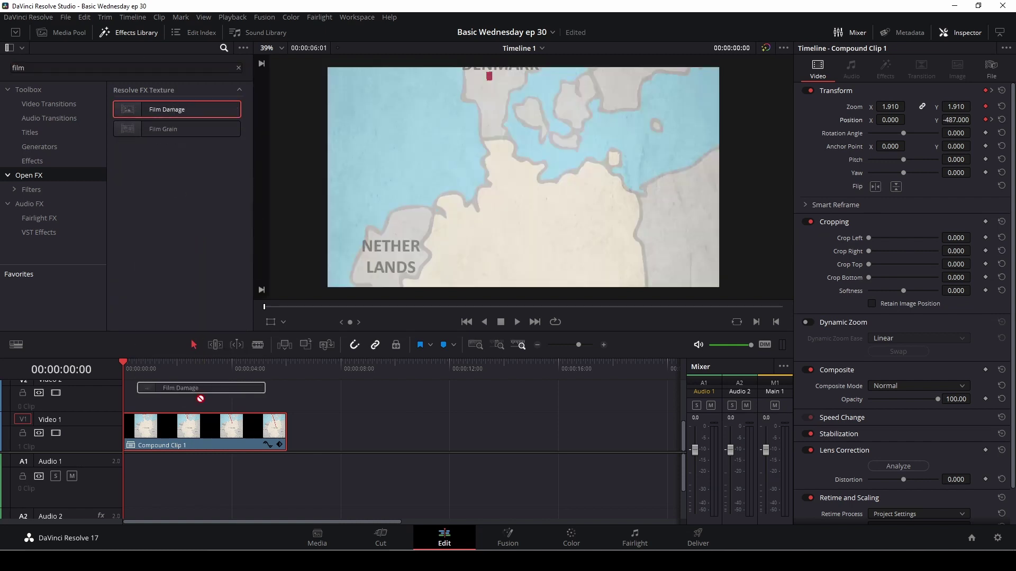
drag(172, 104, 201, 425)
key(Down)
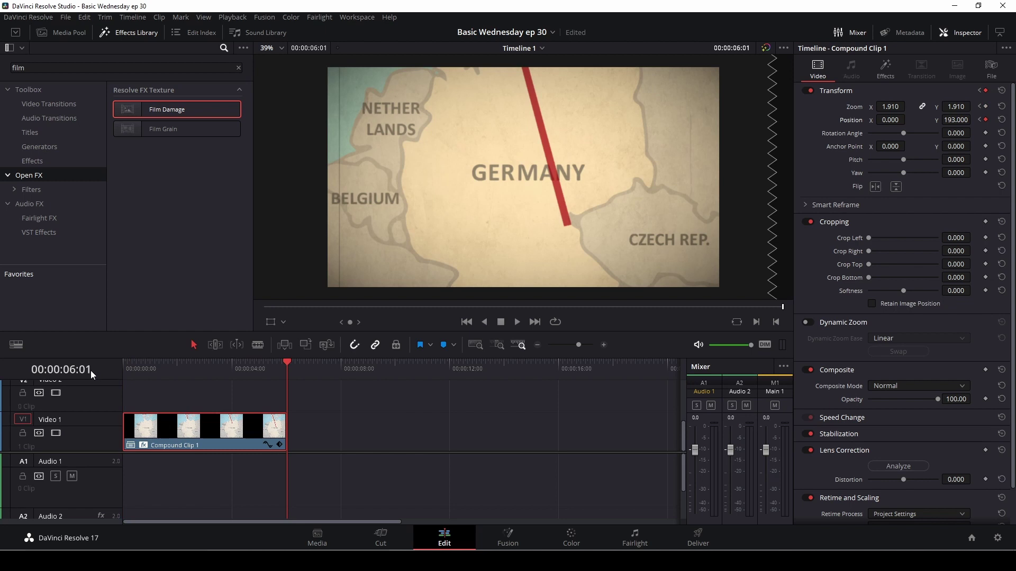
click(125, 371)
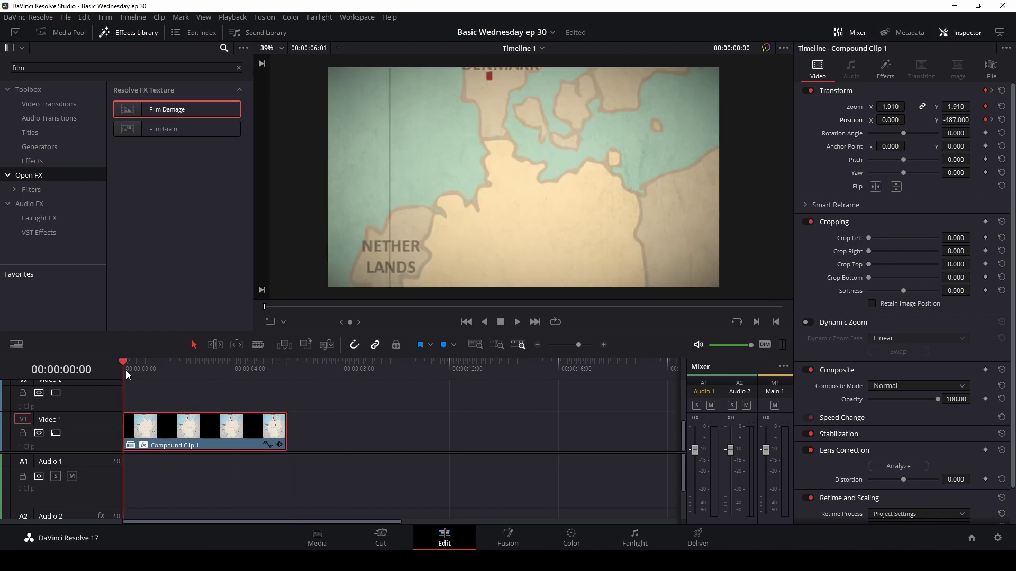